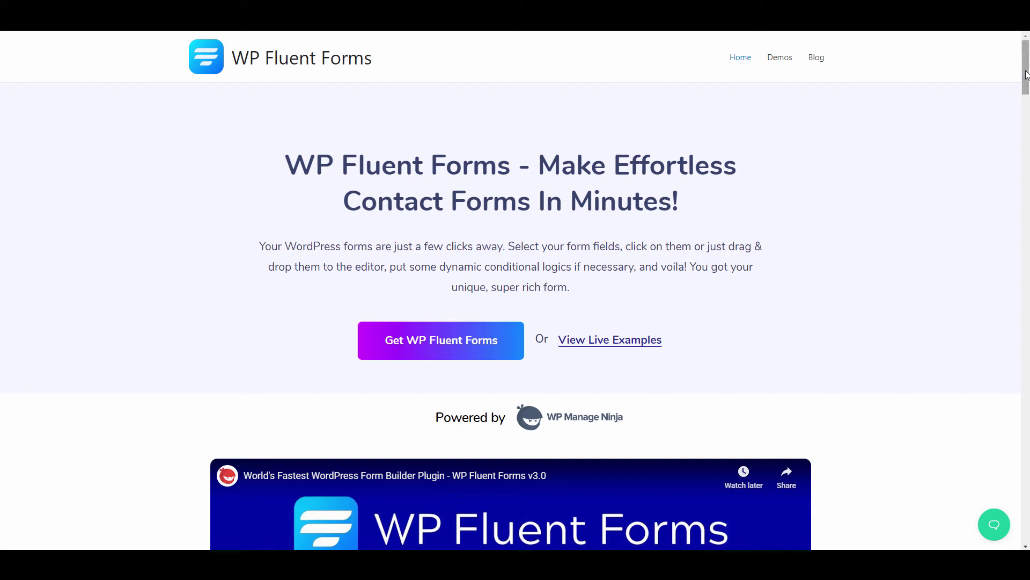
Review the Incredible Features section on the WP Fluent Forms website.
drag(1026, 75, 1024, 139)
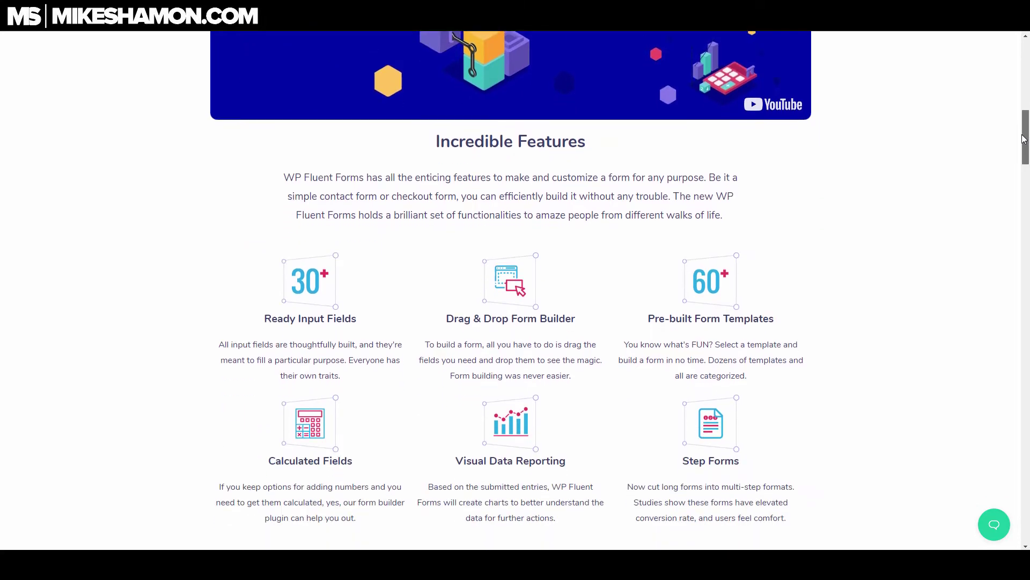
drag(1024, 138, 1023, 146)
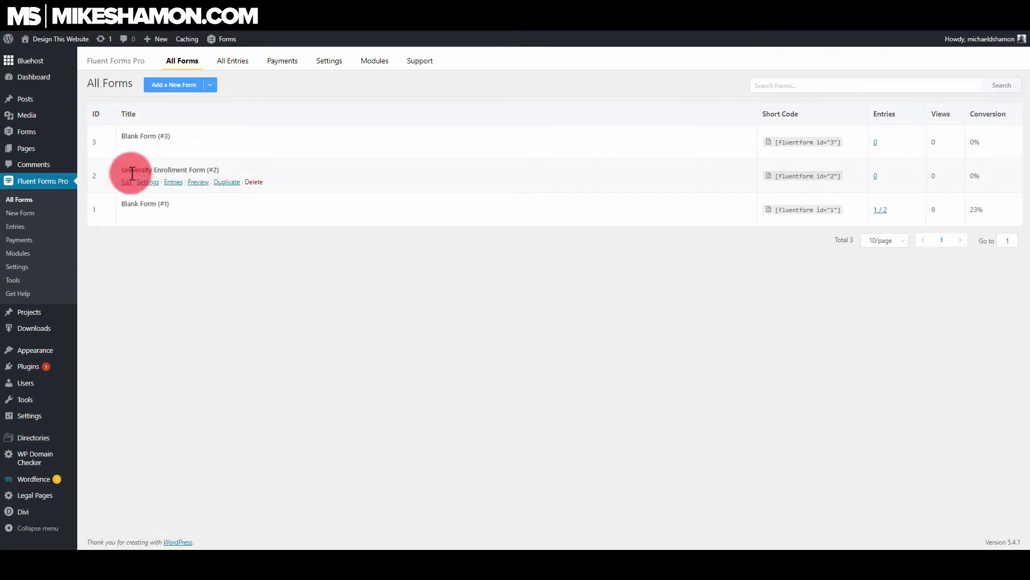
Create a new blank form instead of using a pre-made template, and add Name Fields to it.
click(184, 92)
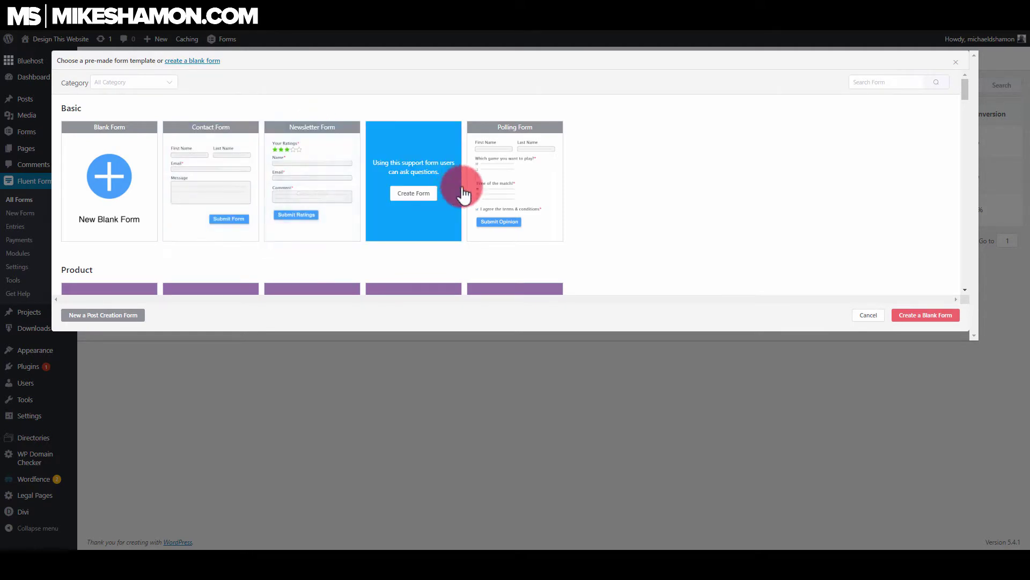
drag(970, 87, 963, 103)
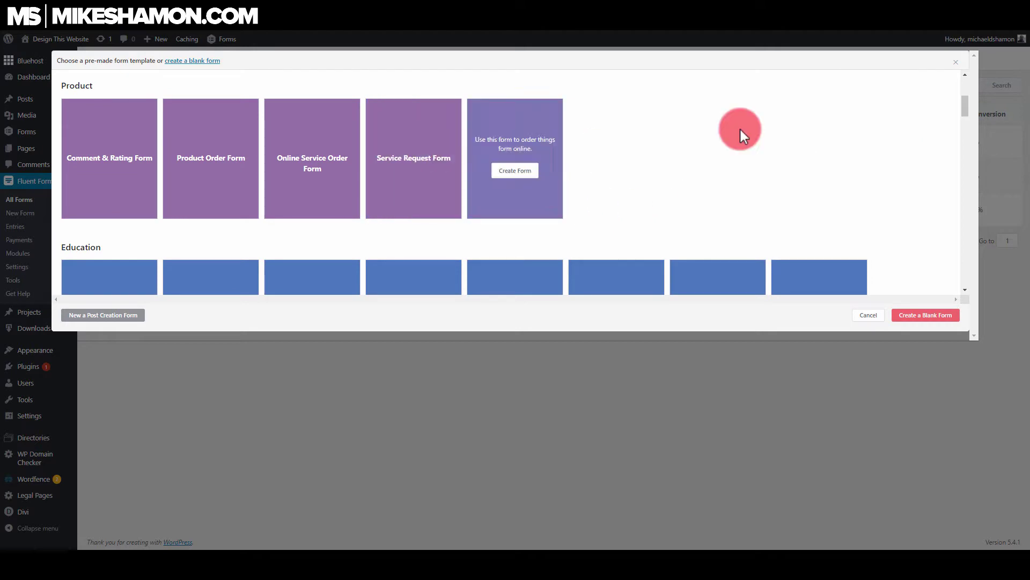
drag(963, 110, 982, 356)
click(935, 319)
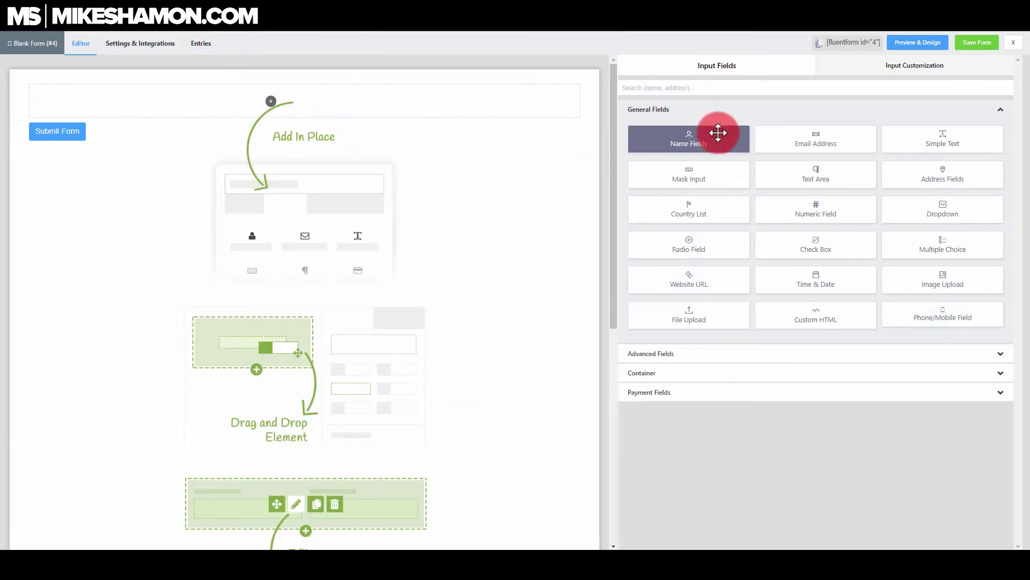
drag(708, 143, 259, 101)
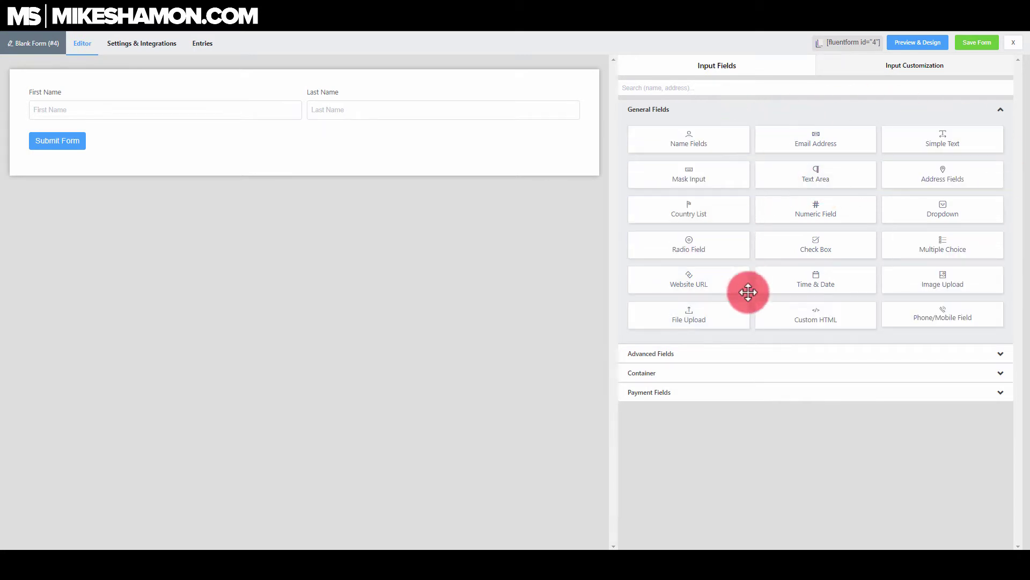
Examine the fields available in the advanced, container and payment groups, returning to the general fields.
click(768, 363)
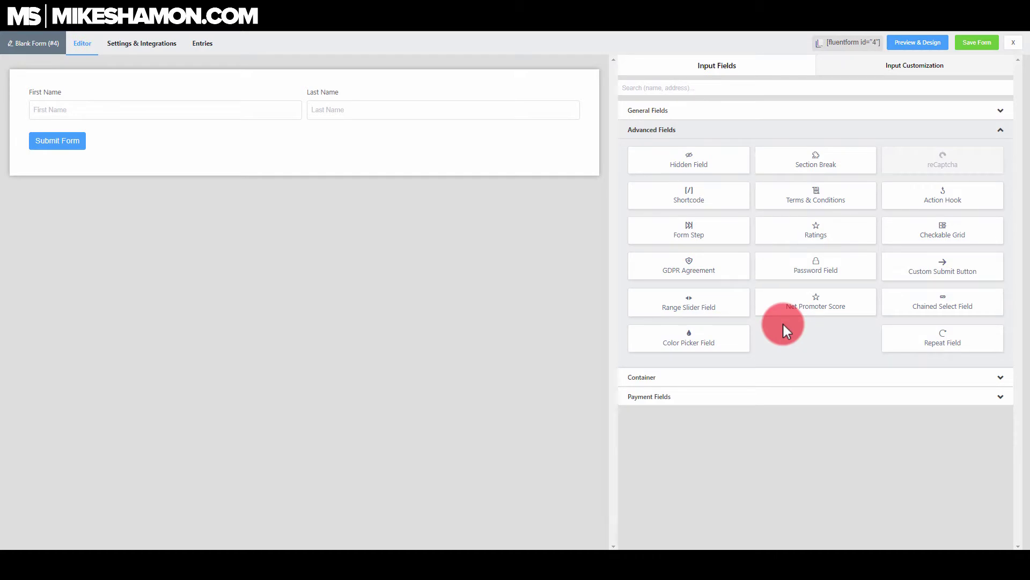
click(765, 110)
click(695, 353)
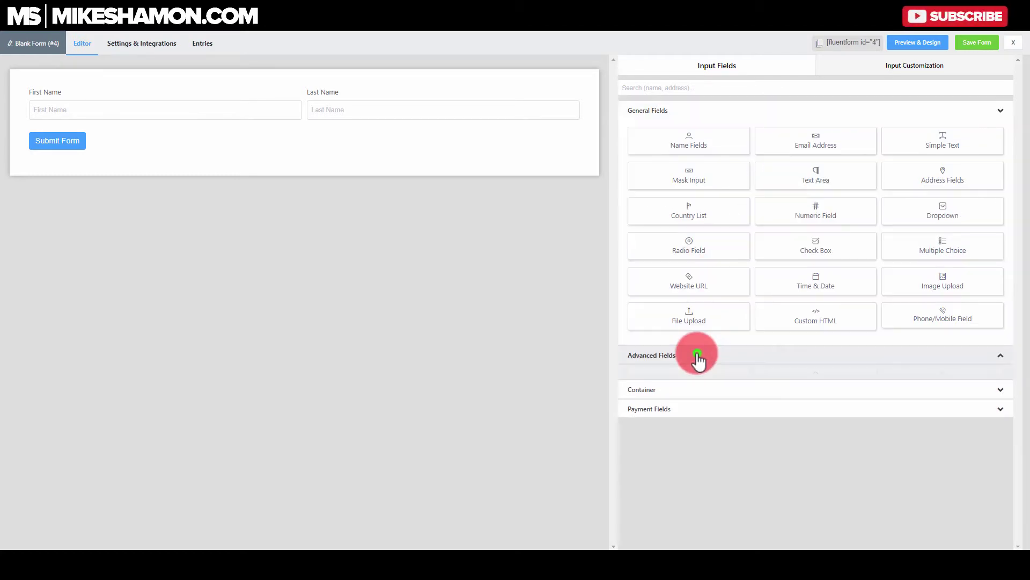
click(703, 377)
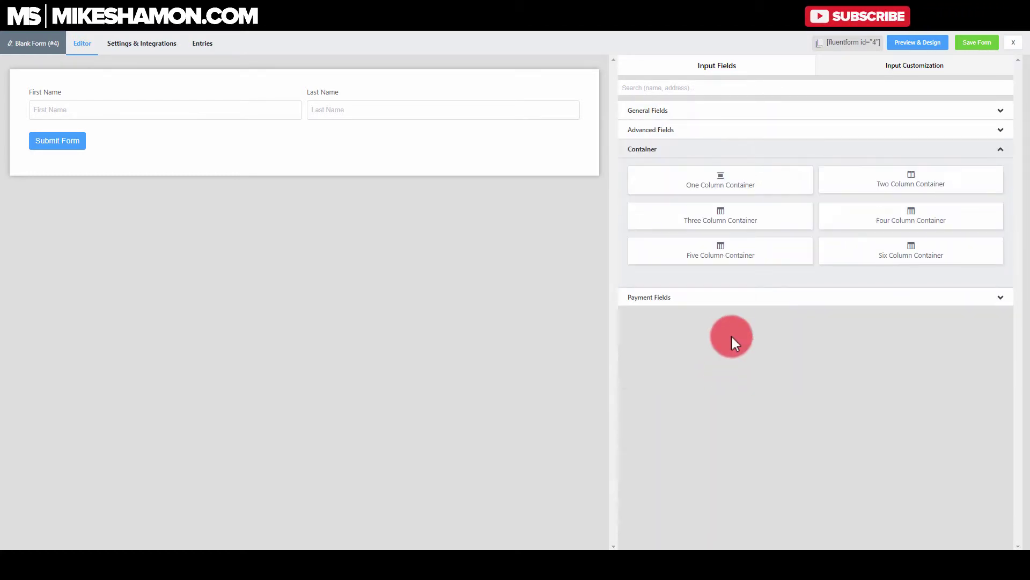
click(738, 297)
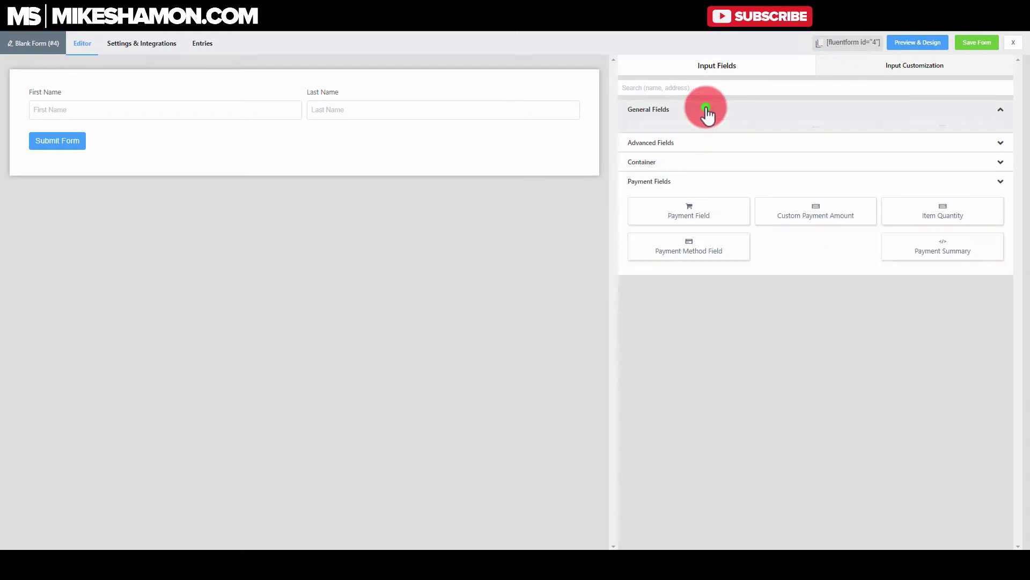
click(707, 110)
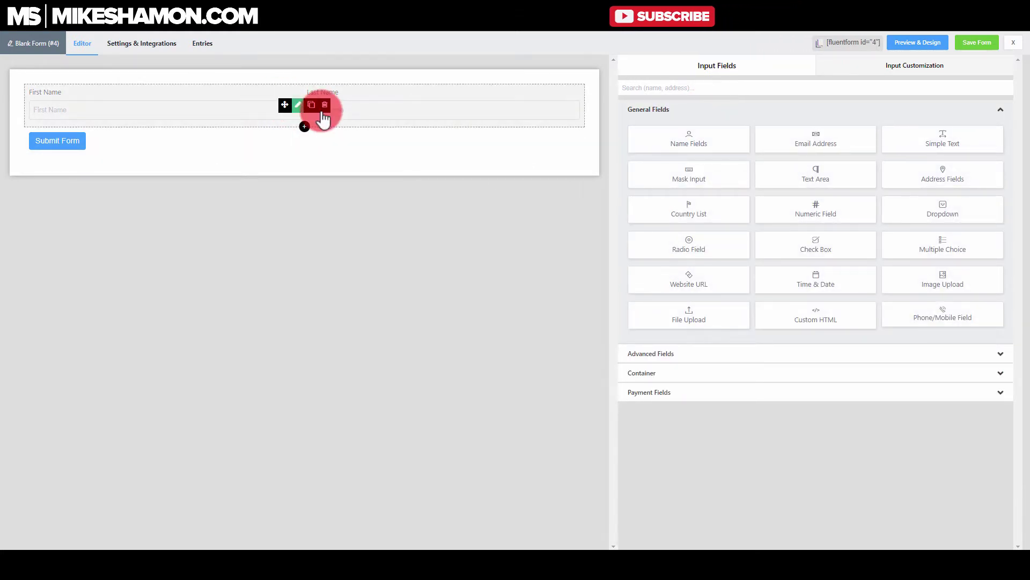
Add an Email Address field and a Dropdown field below the name fields.
drag(827, 141, 258, 144)
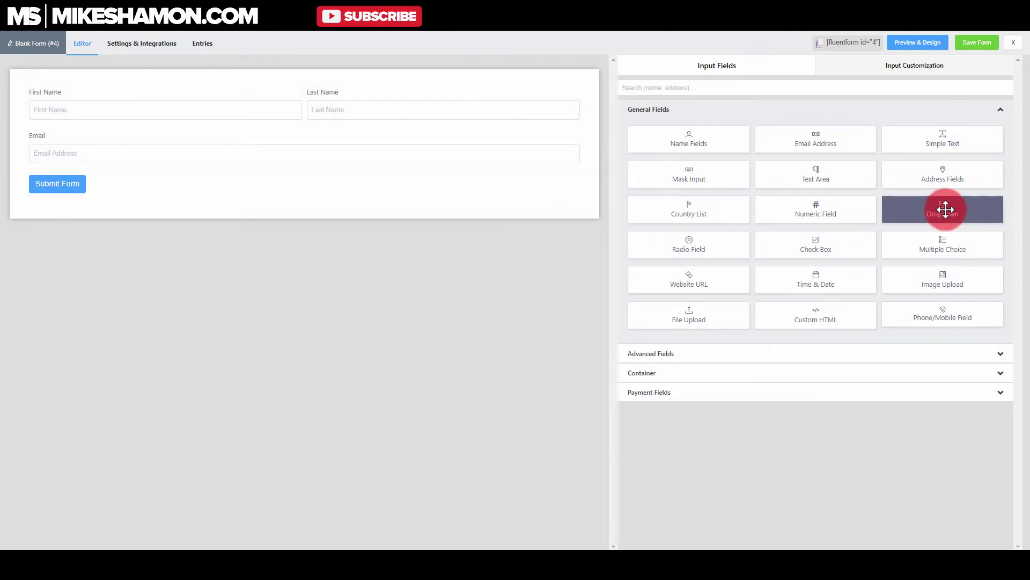
drag(944, 210, 289, 146)
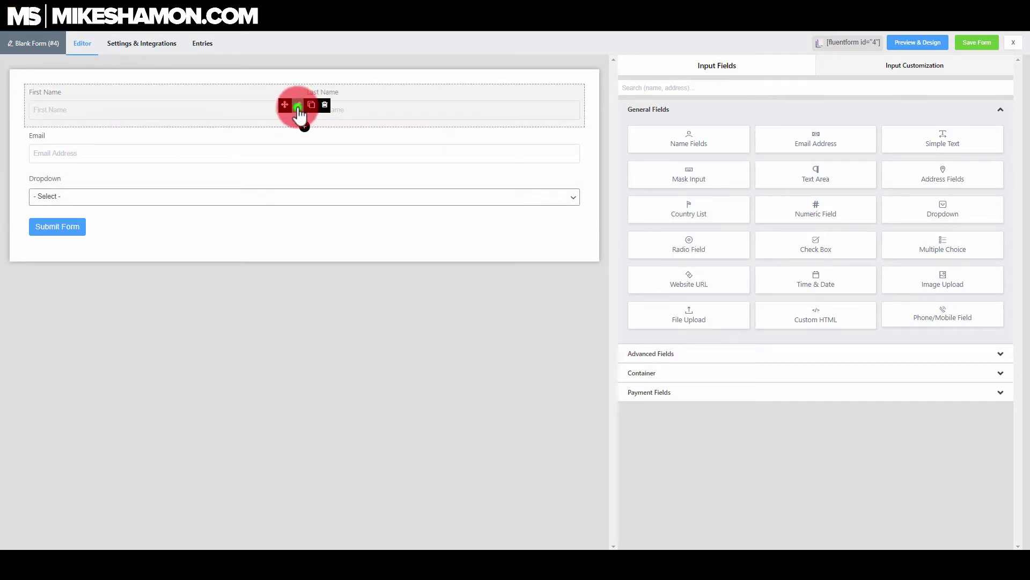
Customize the name fields, changing the first name's label to "1st Name".
click(298, 110)
click(915, 68)
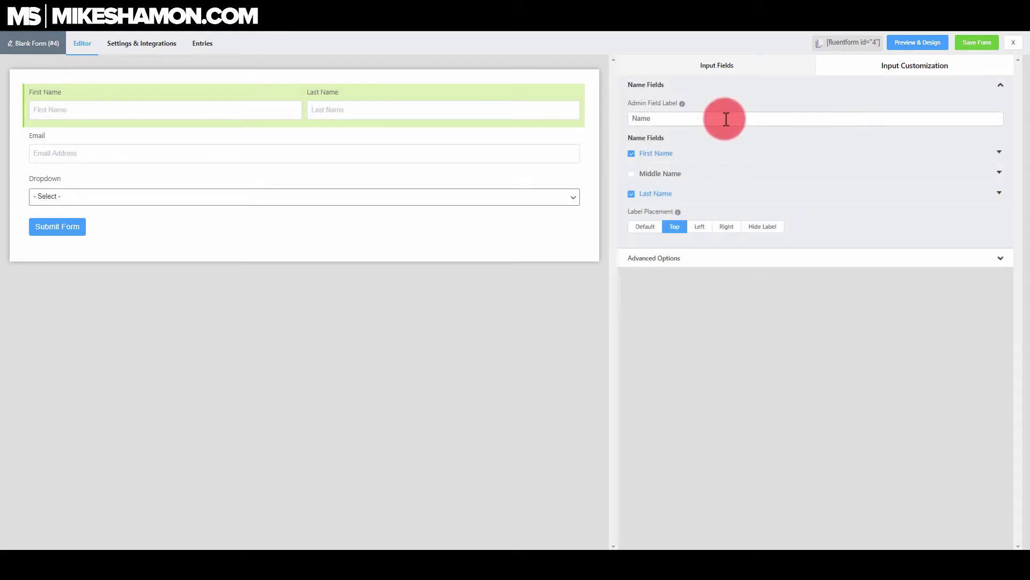
drag(649, 119, 632, 119)
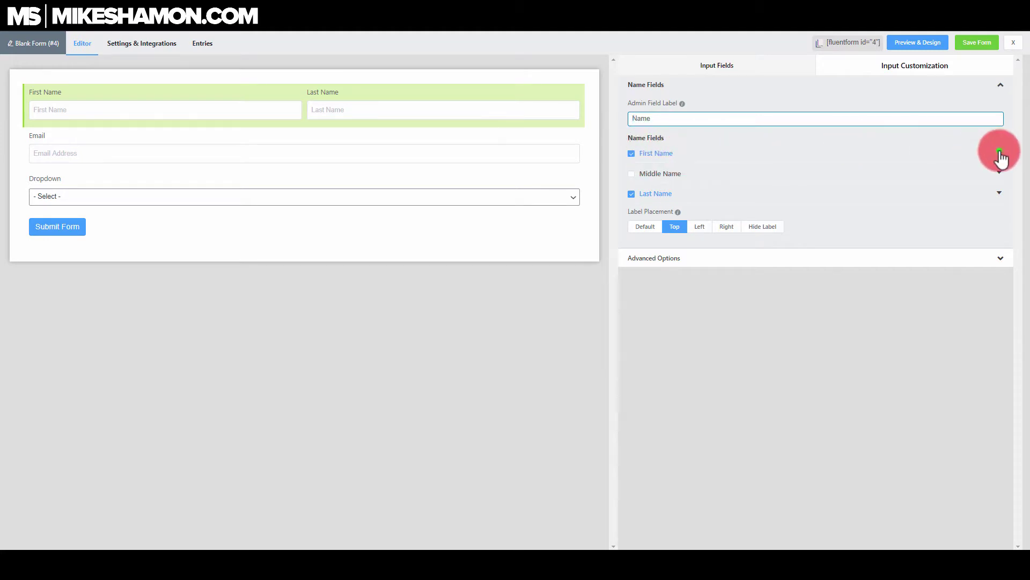
click(999, 152)
drag(779, 175, 719, 177)
click(752, 174)
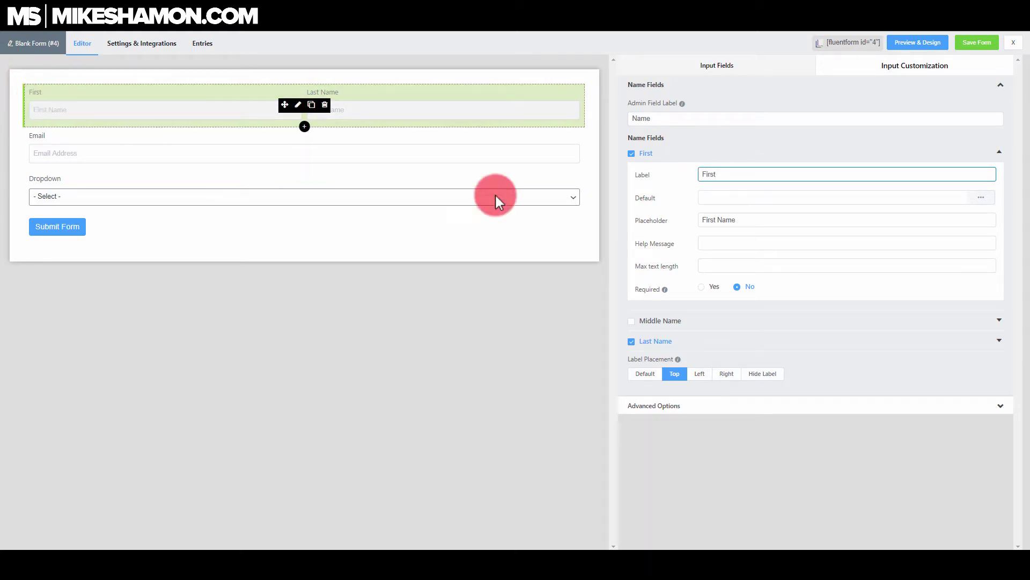
drag(728, 174, 699, 174)
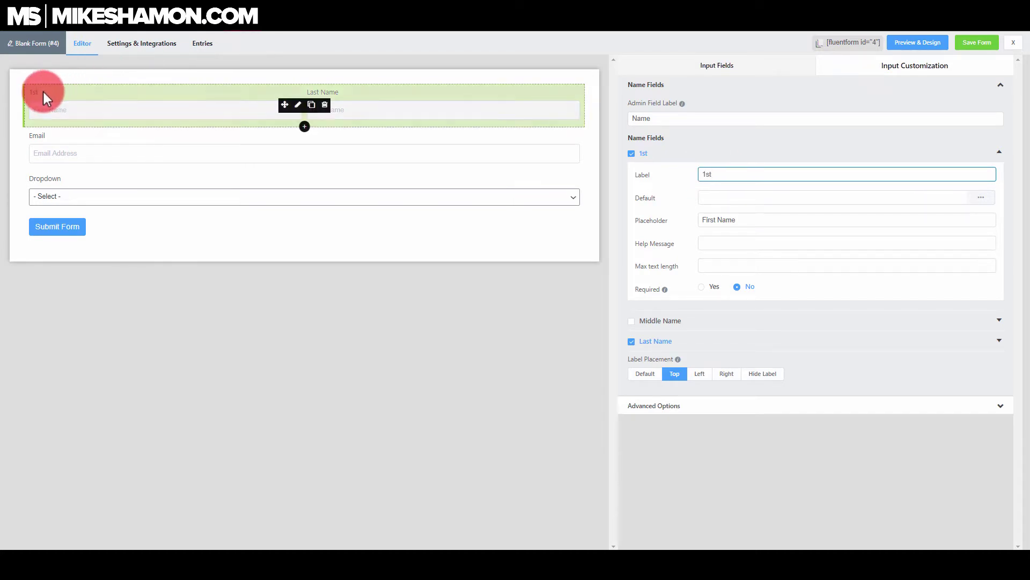
click(725, 176)
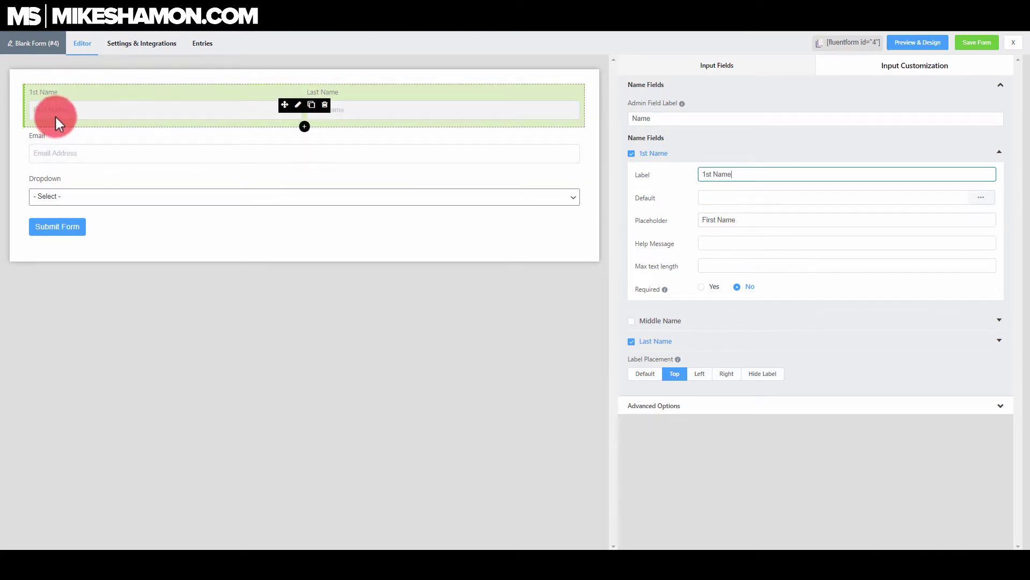
Set the first name field's placeholder to "Type Name here".
drag(761, 219, 663, 225)
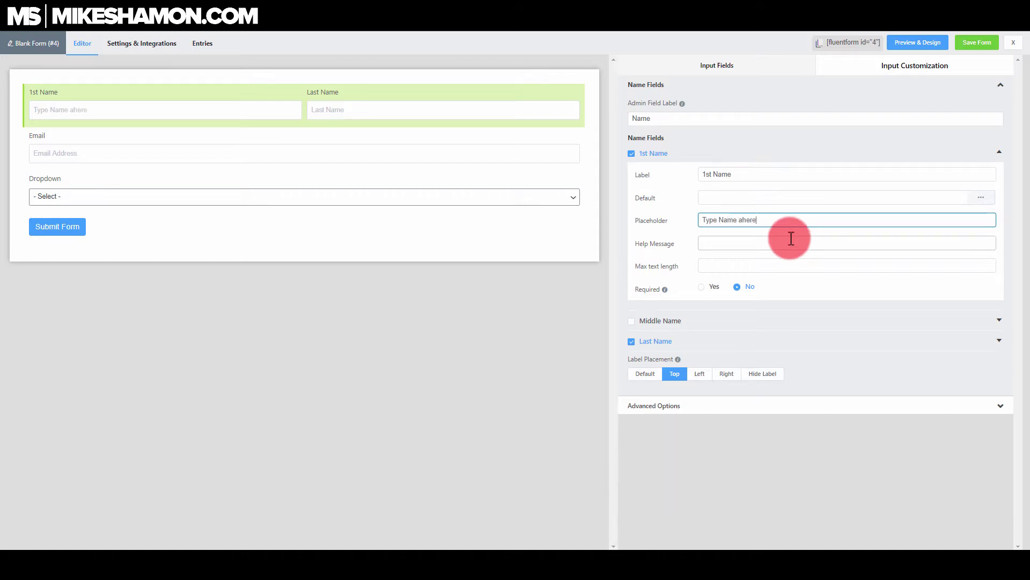
key(BackSpace)
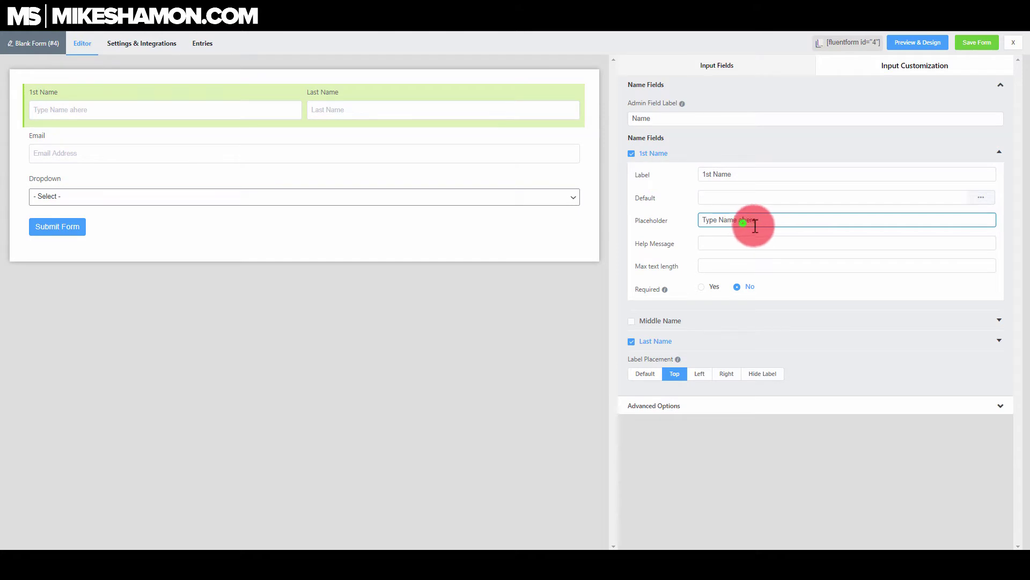
click(711, 252)
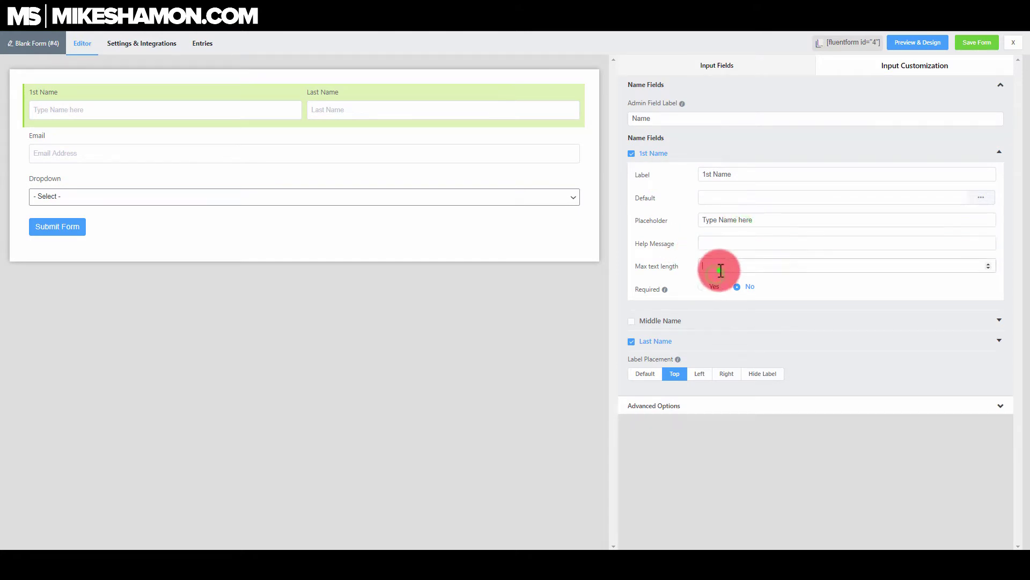
Set the first name field's maximum text length to 50 and make the field required.
click(720, 269)
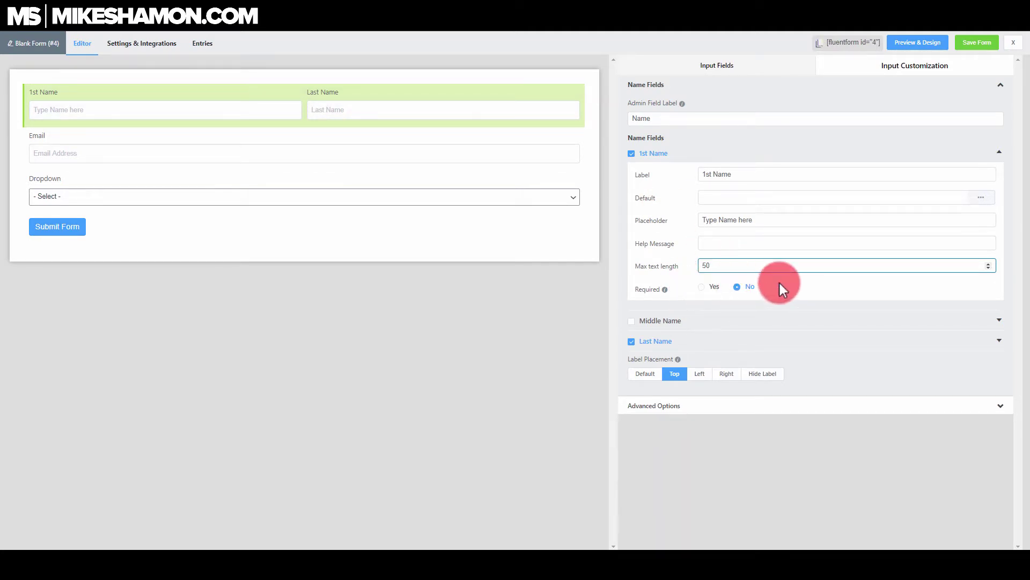
click(703, 288)
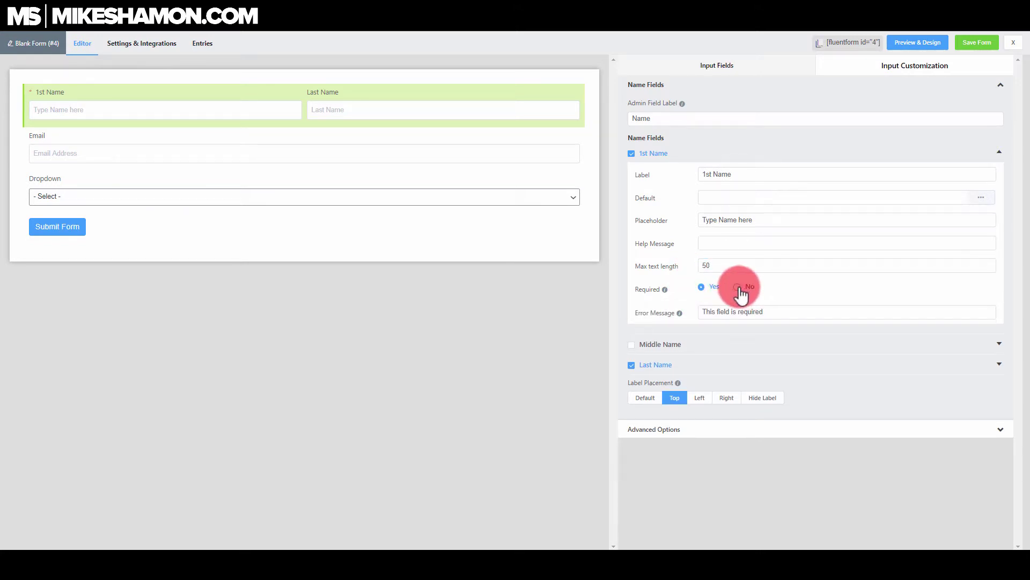
drag(773, 312, 709, 318)
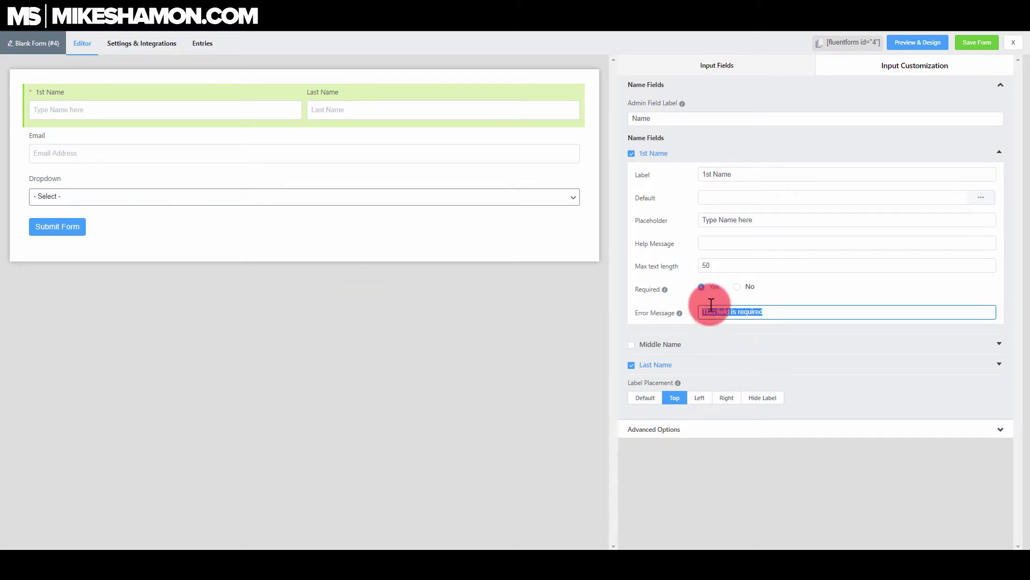
drag(708, 309, 771, 311)
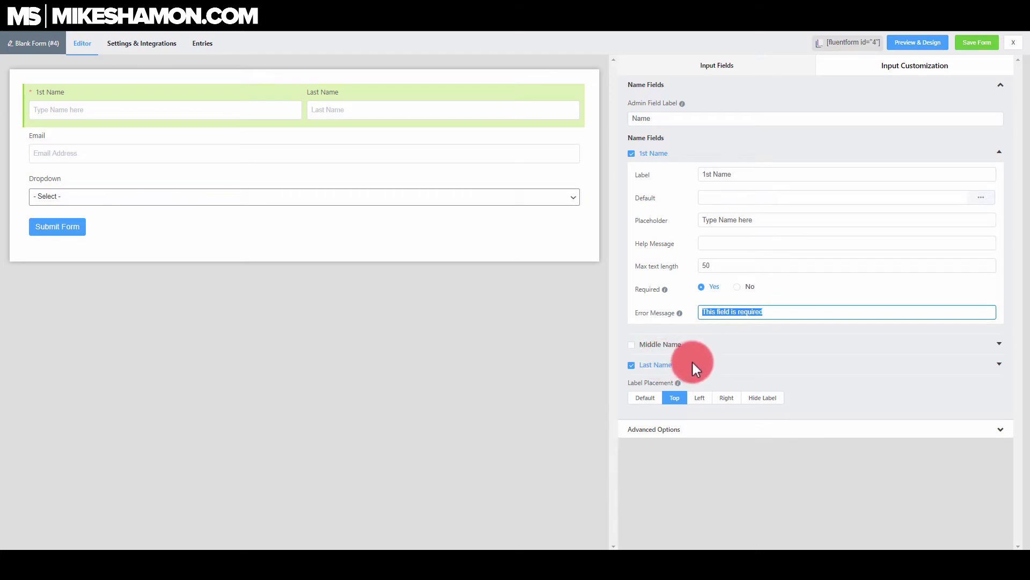
Try the different label placements on the name fields, ending with the Default placement.
click(673, 398)
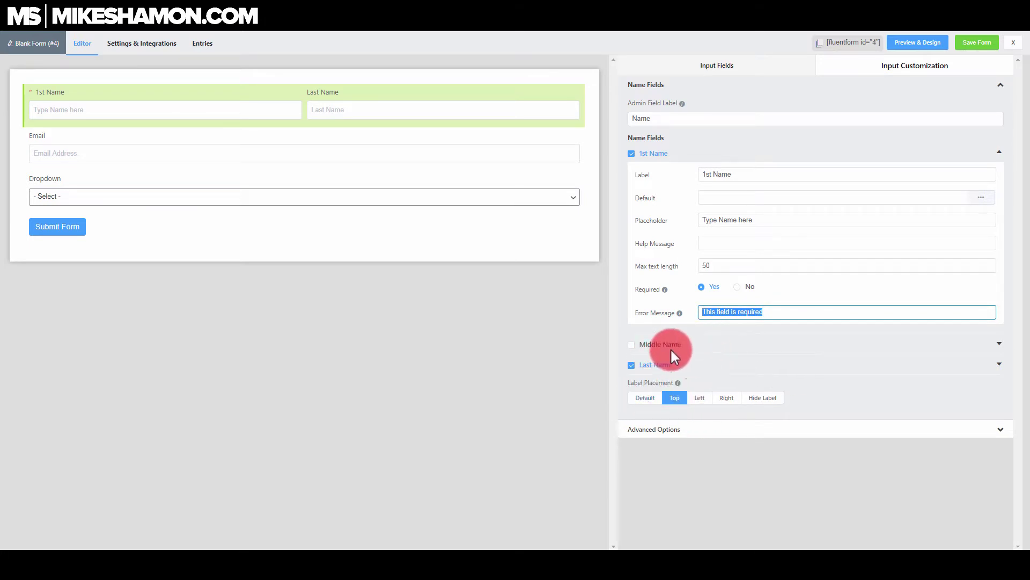
click(699, 398)
click(761, 399)
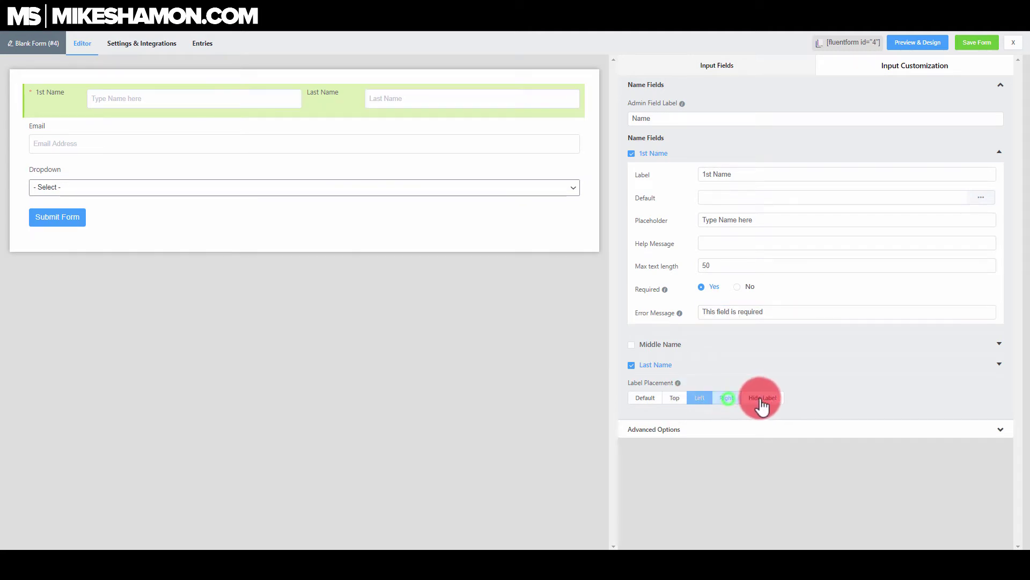
click(646, 400)
click(675, 399)
click(701, 400)
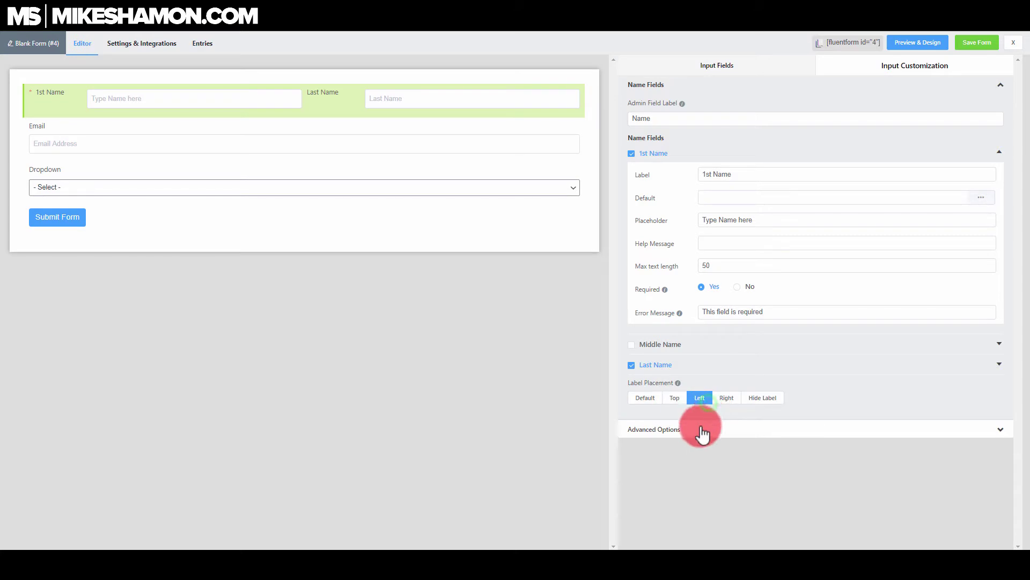
click(728, 398)
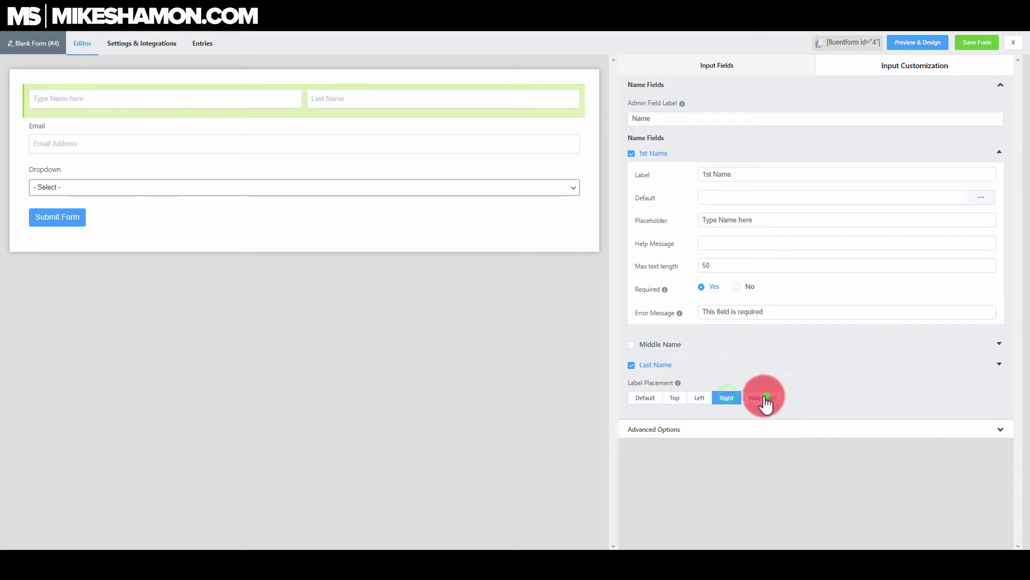
click(762, 400)
click(644, 398)
click(650, 429)
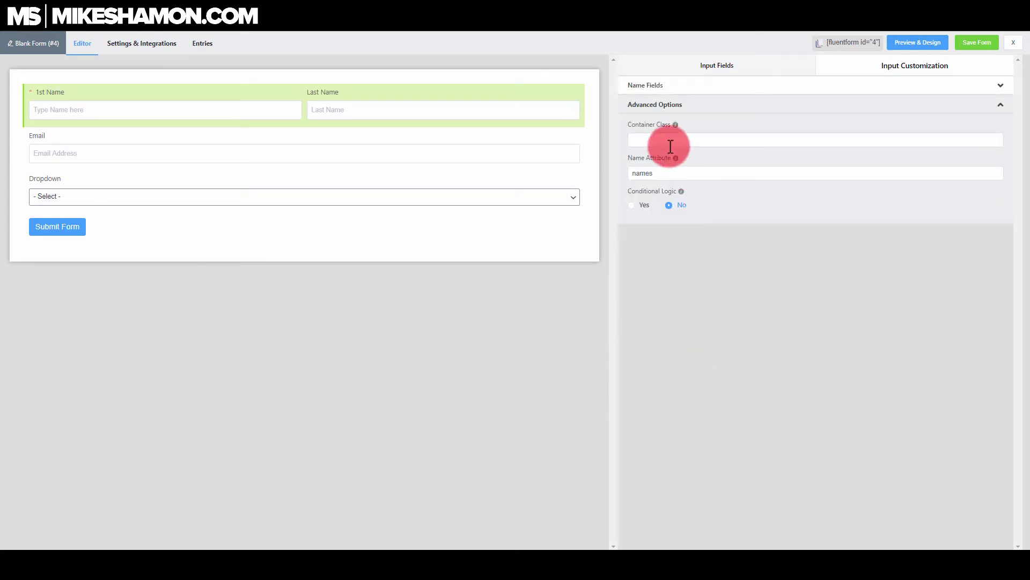
mouse_move(677, 126)
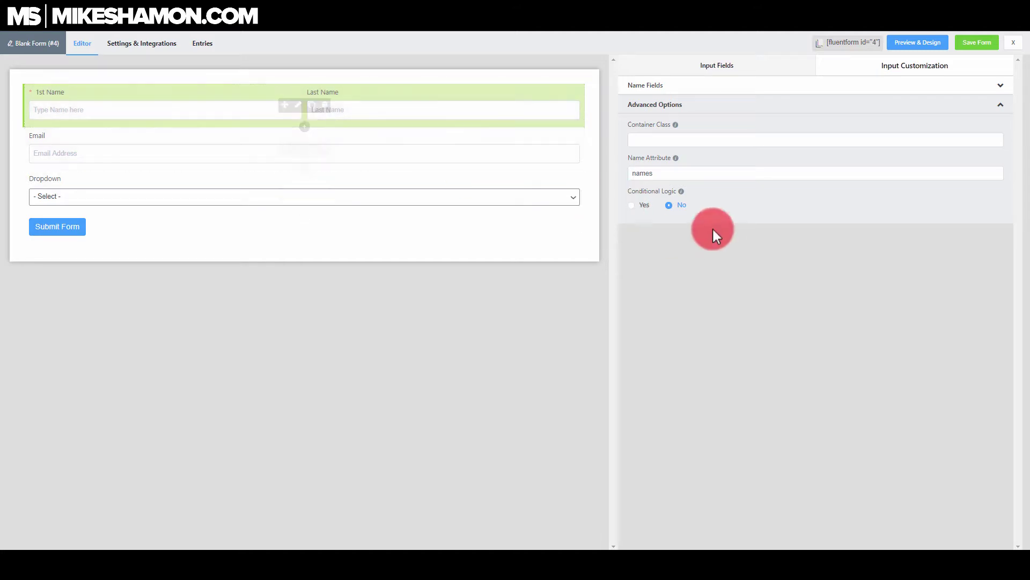
click(639, 205)
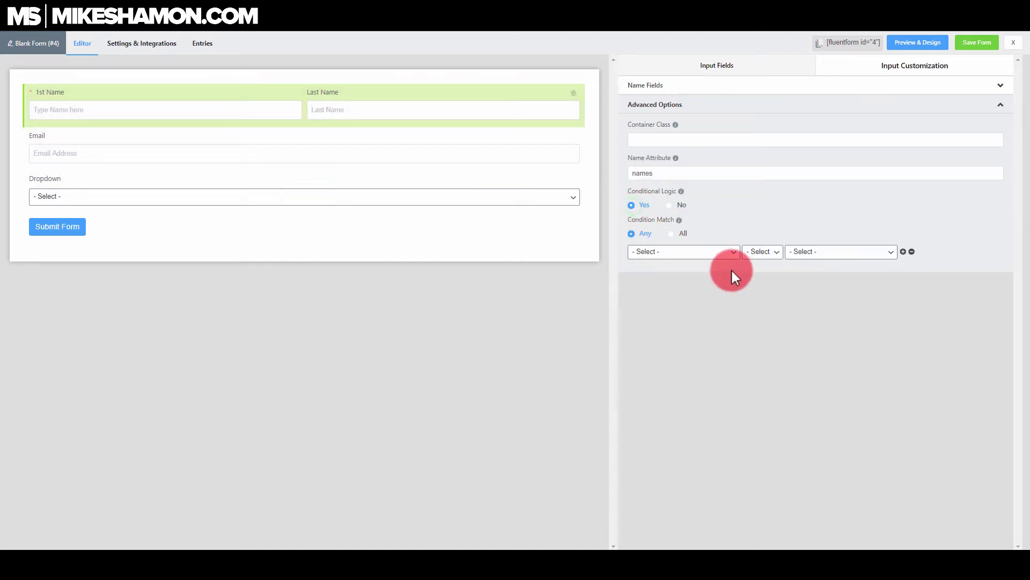
click(720, 253)
click(718, 275)
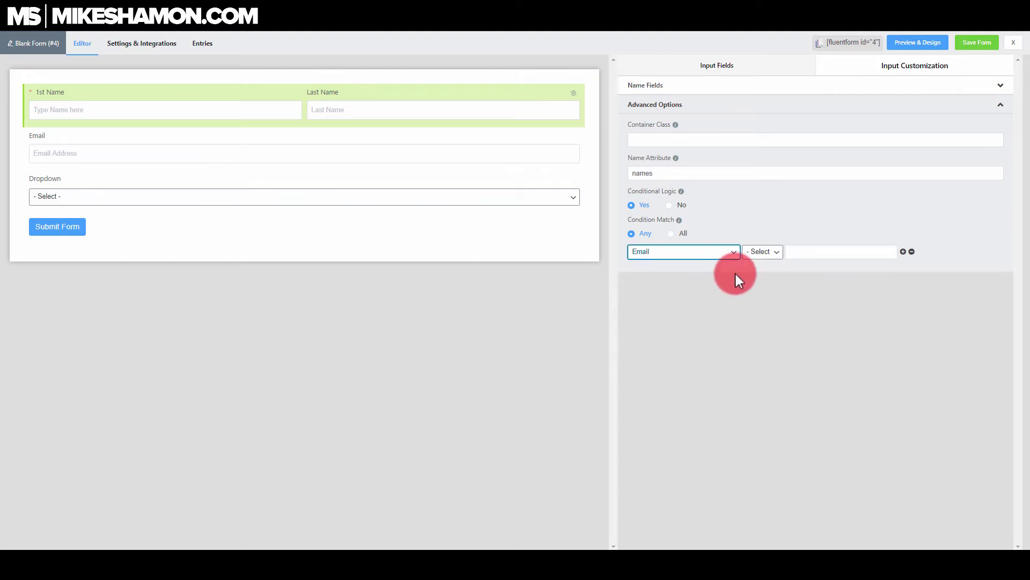
click(775, 251)
click(793, 275)
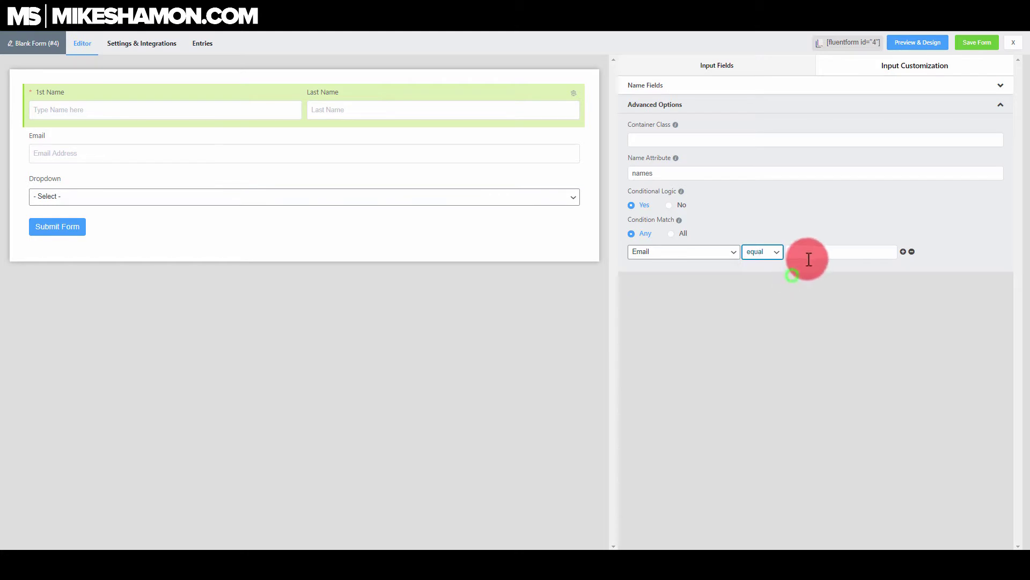
click(812, 253)
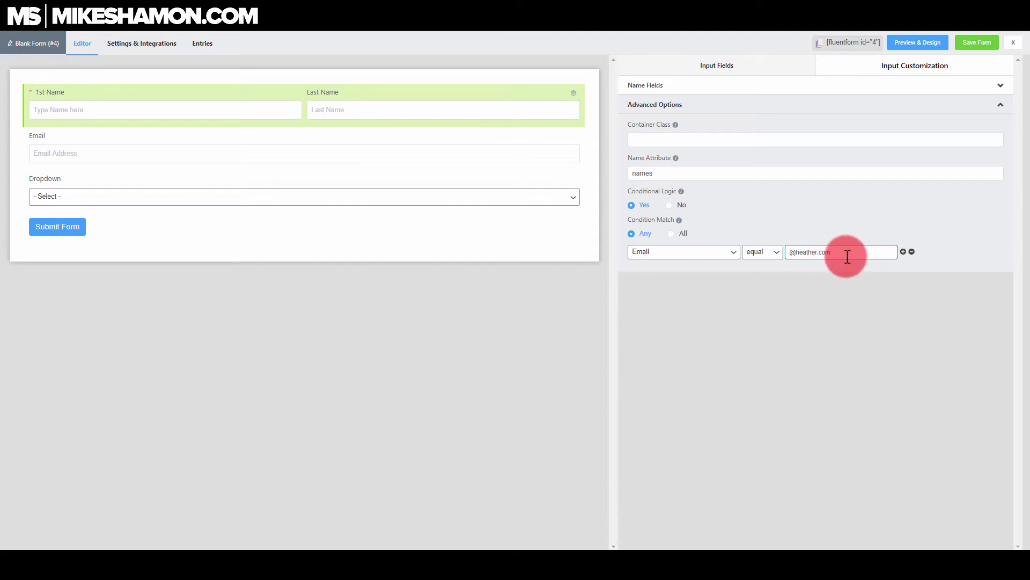
Add a Radio Field between the email and dropdown fields, and a Time & Date field between the email and radio fields.
mouse_move(160, 146)
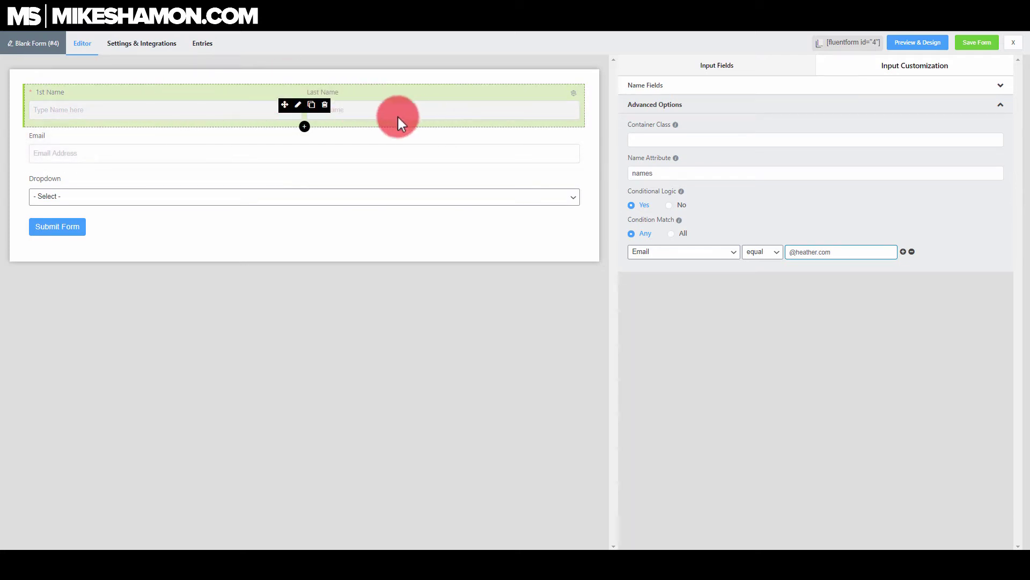
click(912, 251)
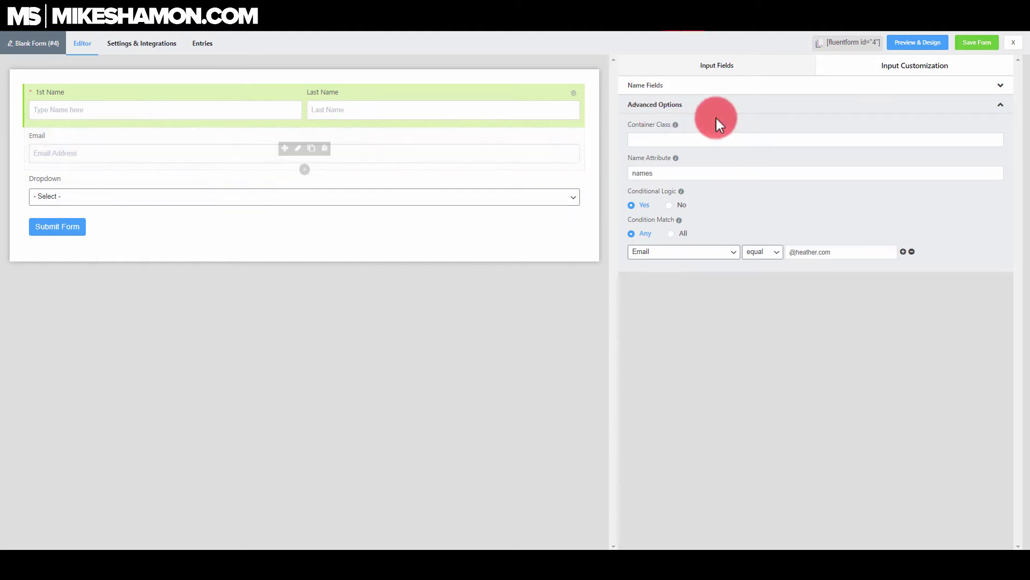
click(784, 67)
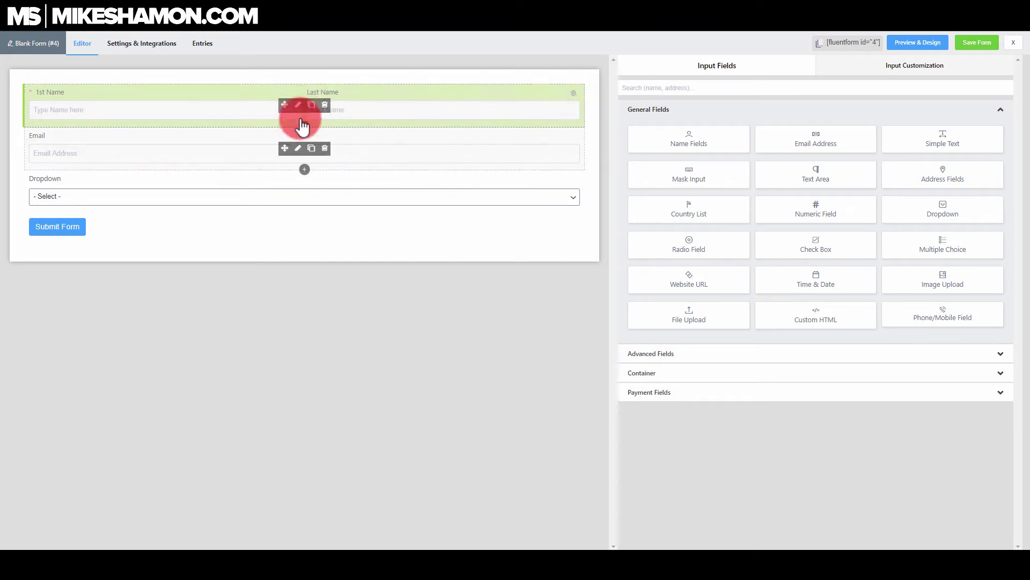
drag(710, 248, 273, 194)
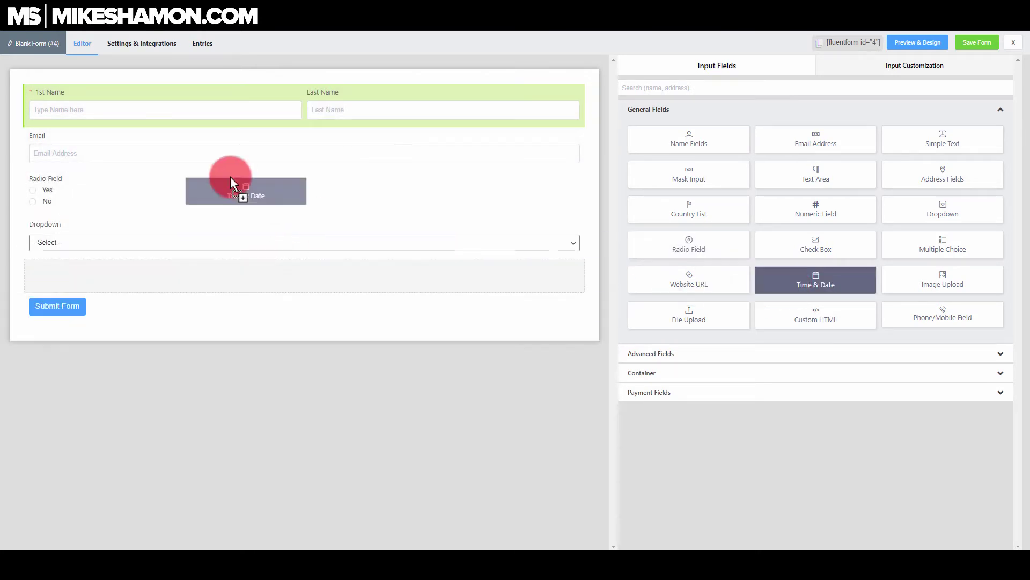
drag(230, 179, 234, 172)
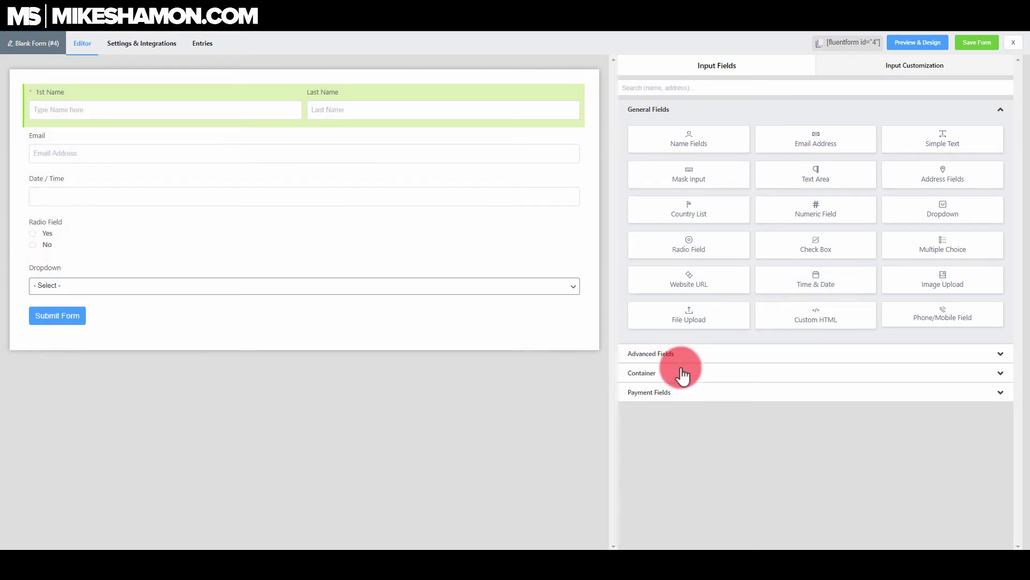
Add one-column and two-column containers below the Date / Time field, placing the radio field and dropdown in the two columns.
click(679, 373)
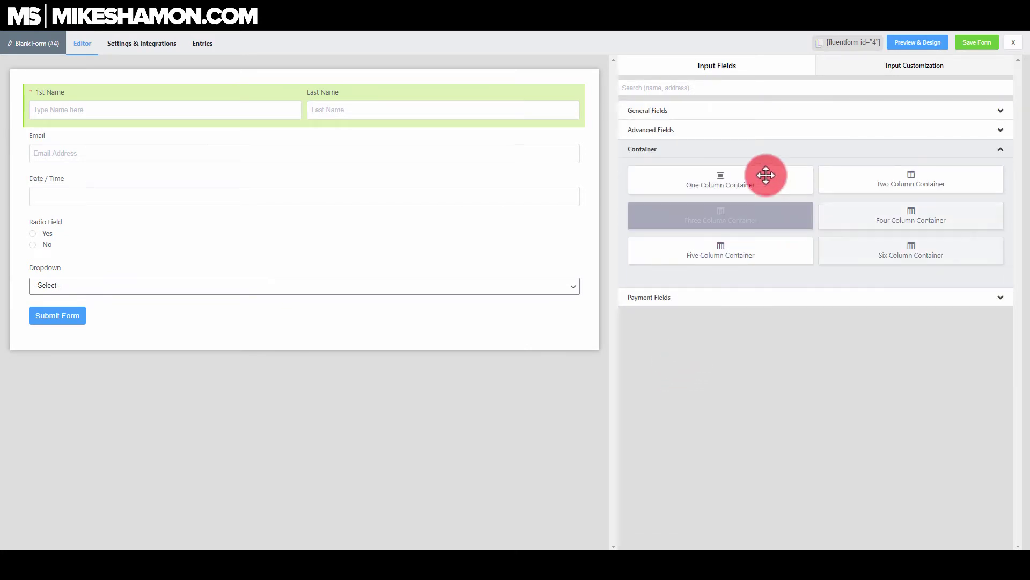
drag(733, 178, 250, 232)
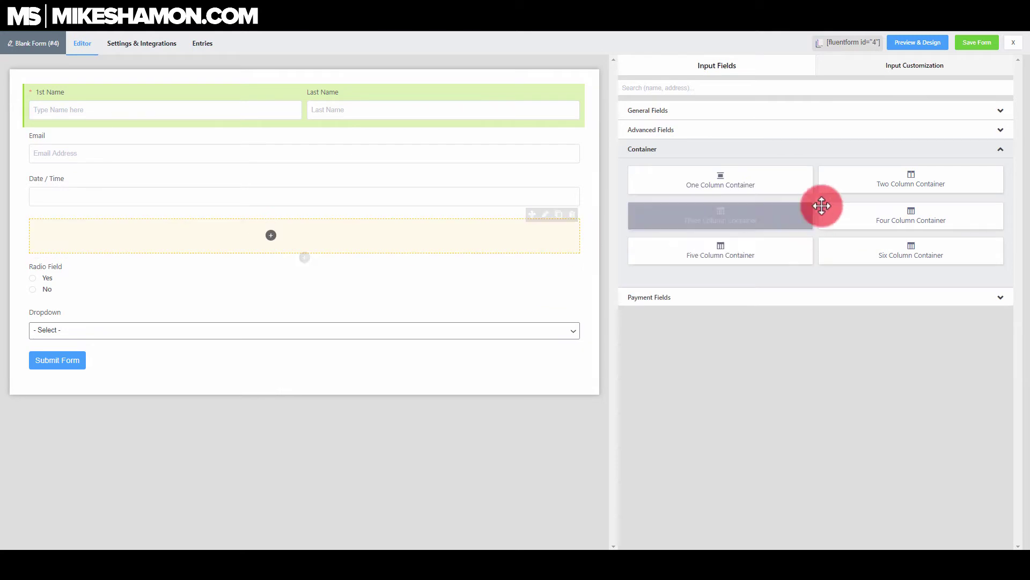
drag(910, 181, 269, 280)
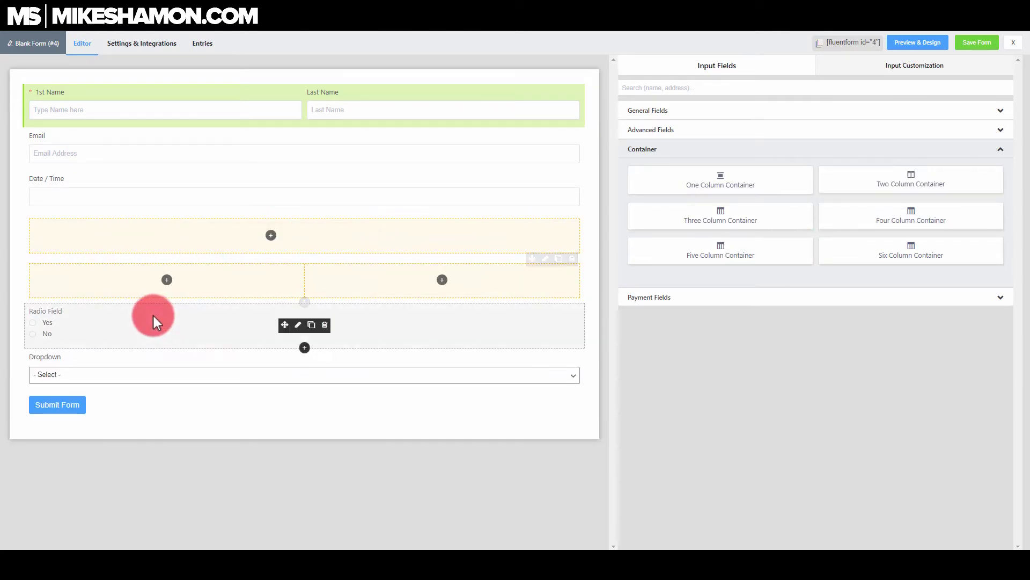
drag(38, 309, 176, 276)
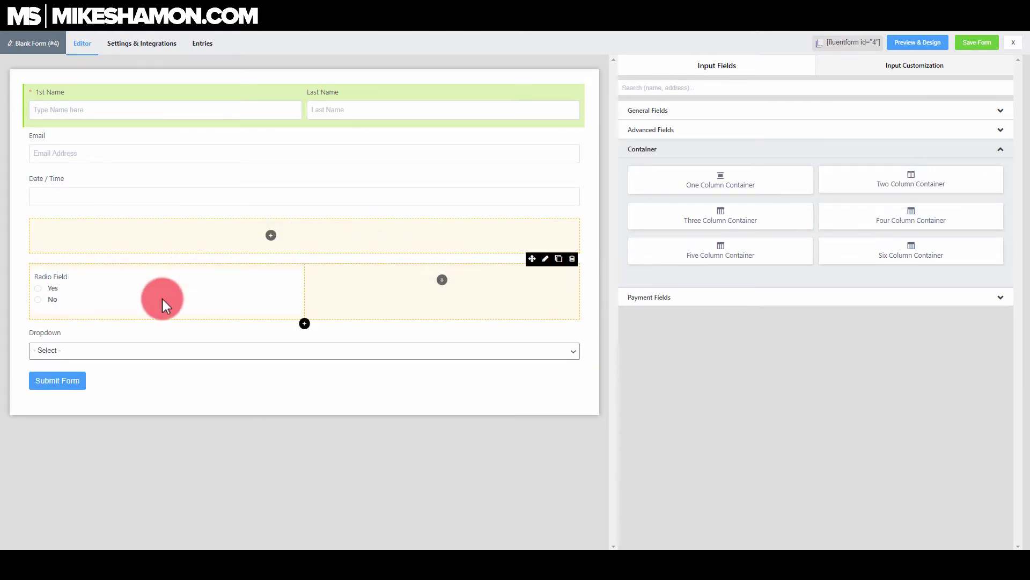
drag(55, 350, 400, 288)
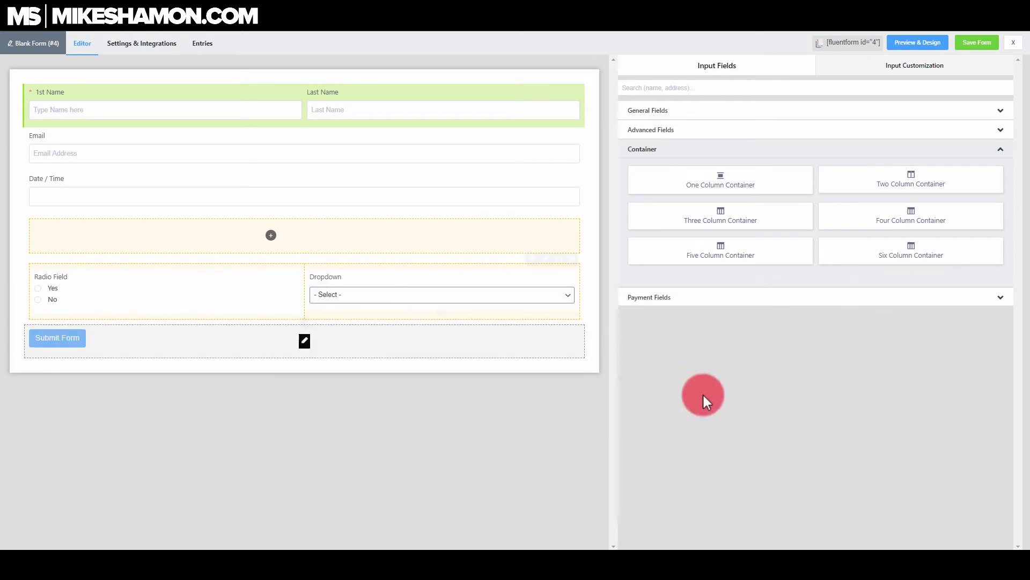
Add a three-column container and move the radio field, dropdown and Date / Time field into its columns in that order.
drag(789, 207, 259, 253)
drag(47, 317, 94, 271)
drag(356, 334, 296, 281)
drag(55, 171, 441, 254)
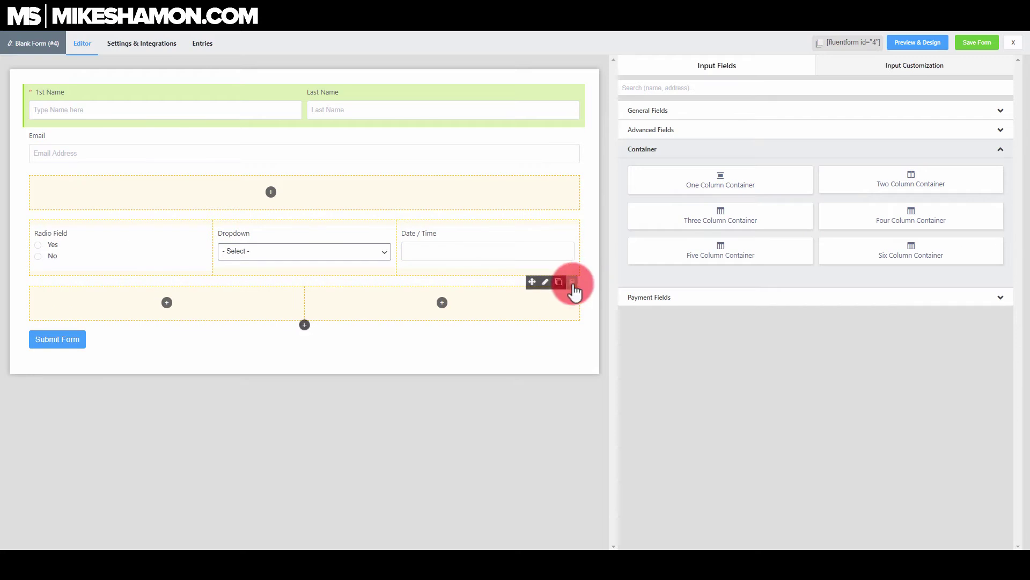
Delete the empty two-column and one-column containers from the form.
click(573, 283)
click(550, 175)
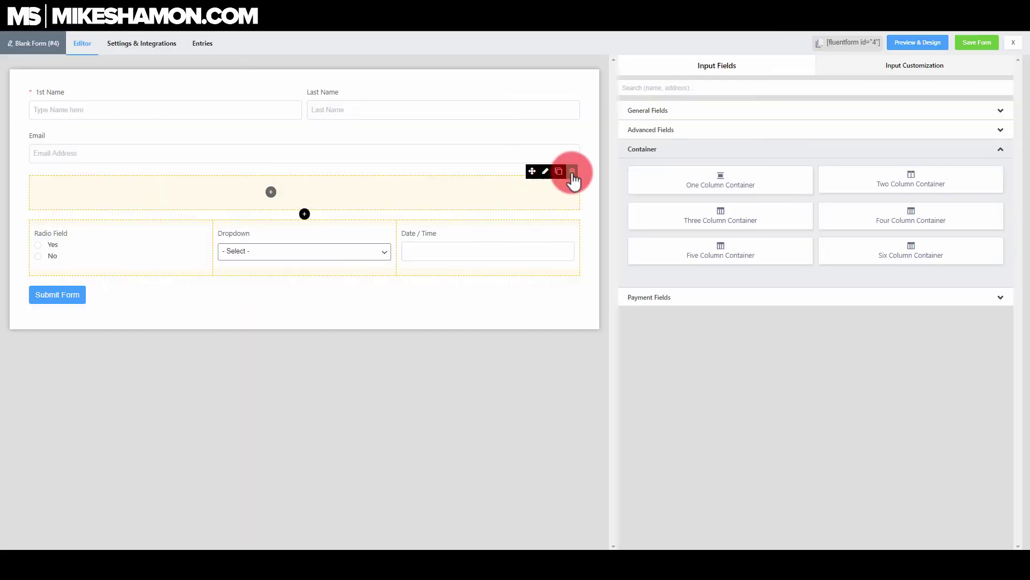
click(573, 175)
click(549, 175)
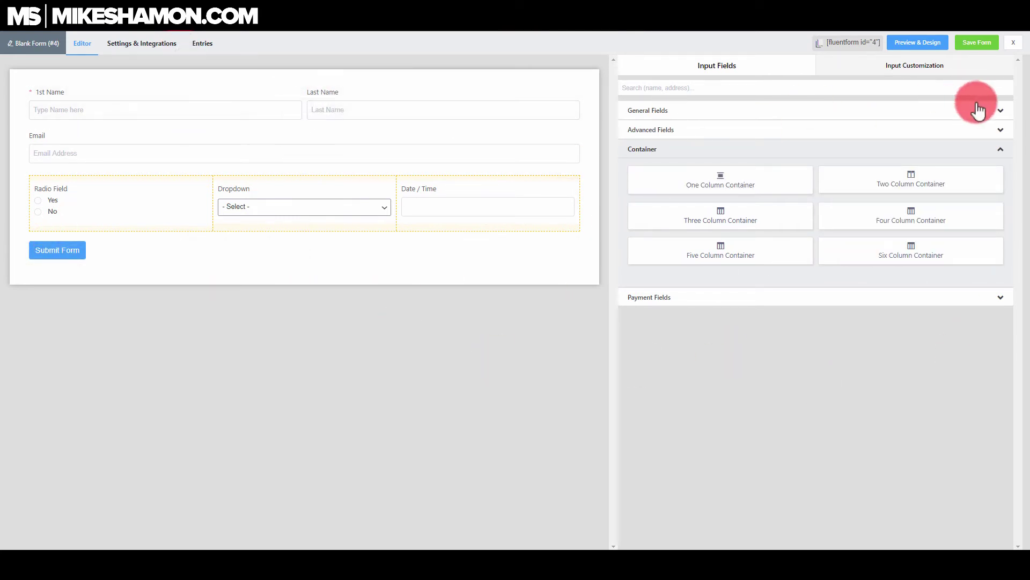
Save the form and copy its shortcode.
click(986, 46)
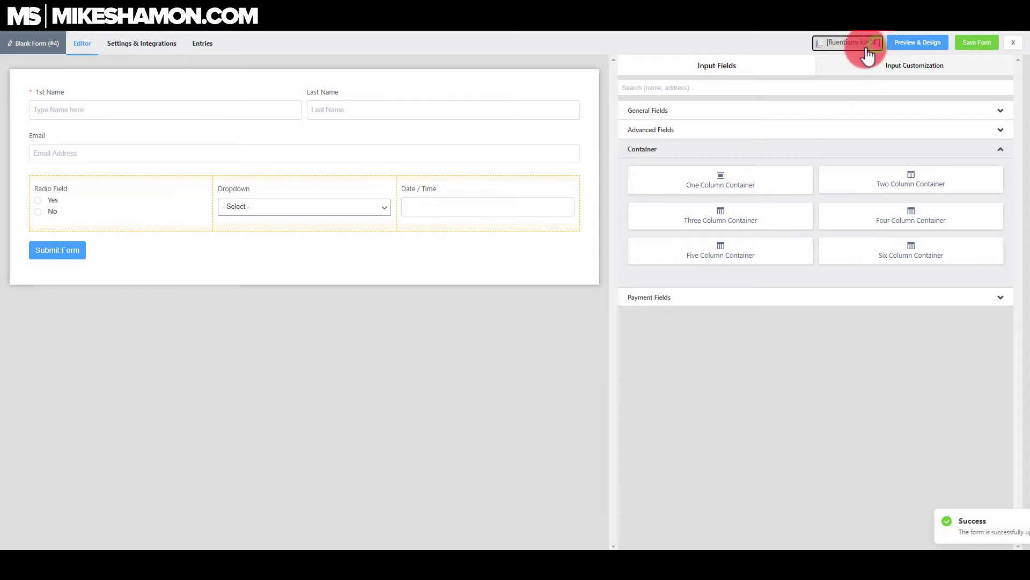
click(838, 49)
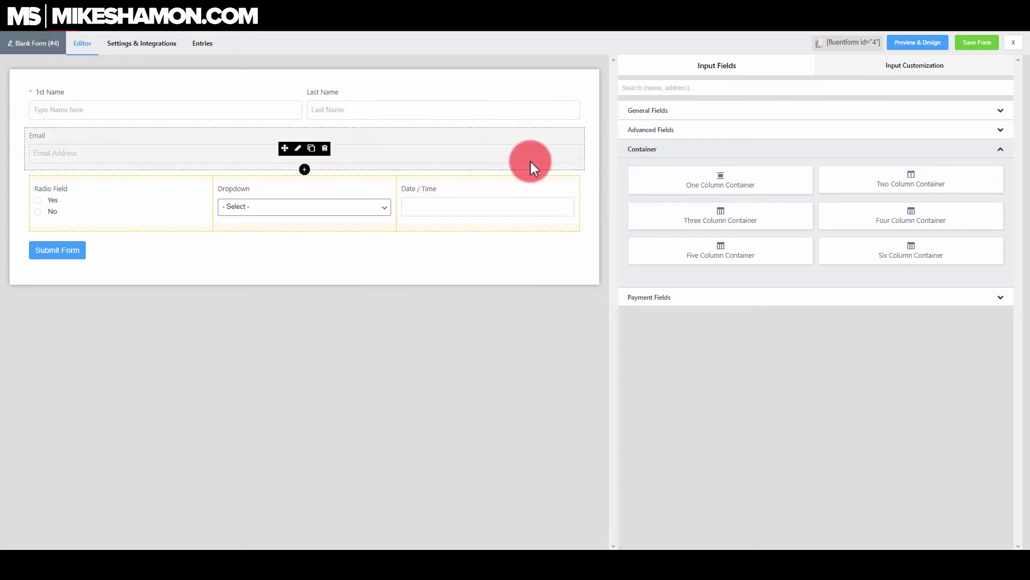
Open the form's preview and design page and check the Misc and General style settings.
click(934, 49)
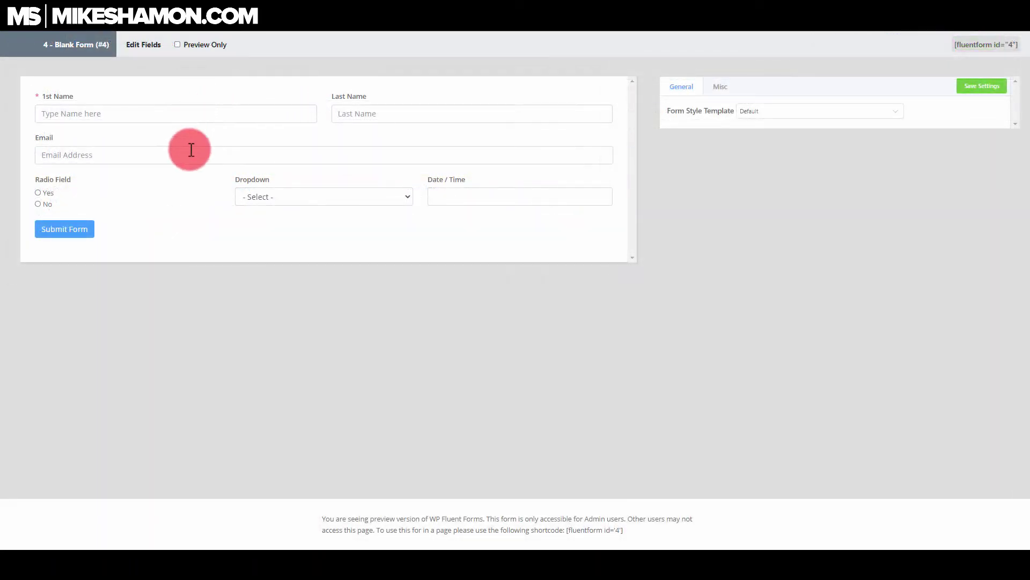
click(722, 87)
click(685, 86)
Try the Modern (Bold), Modern (Light), Classic and Bootstrap Style templates on the form.
click(796, 111)
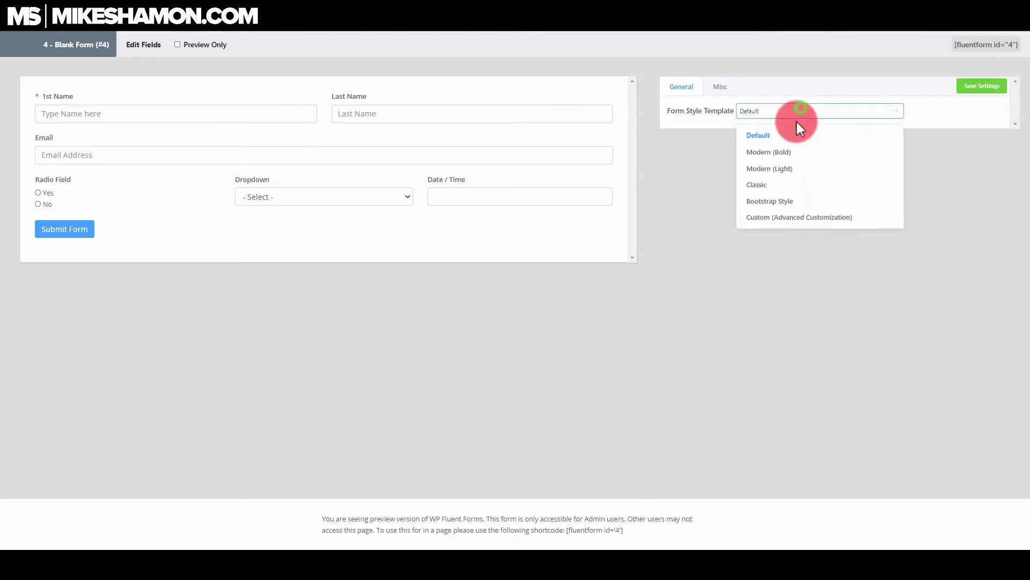
click(767, 152)
click(742, 110)
click(758, 168)
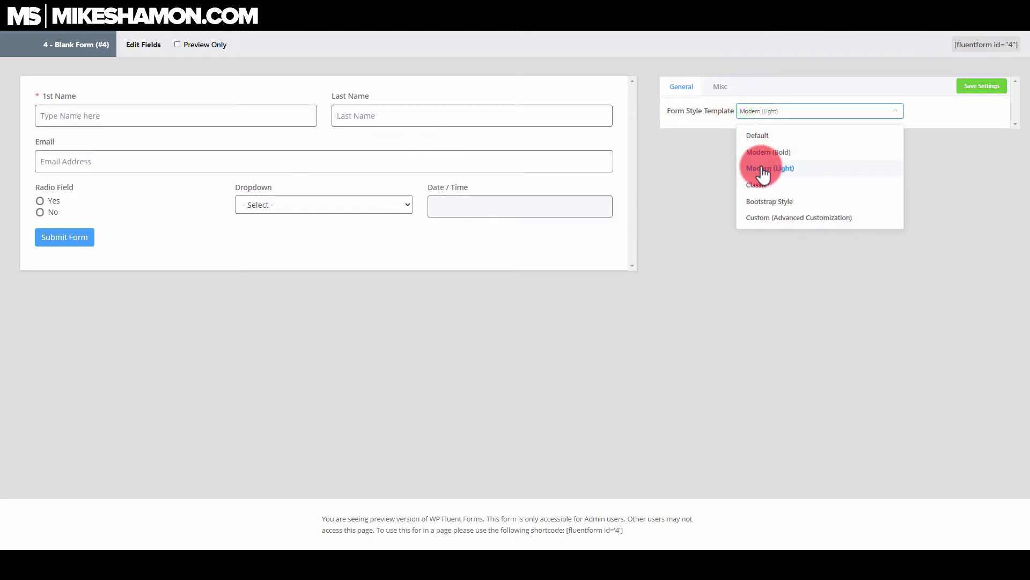
click(784, 110)
click(775, 184)
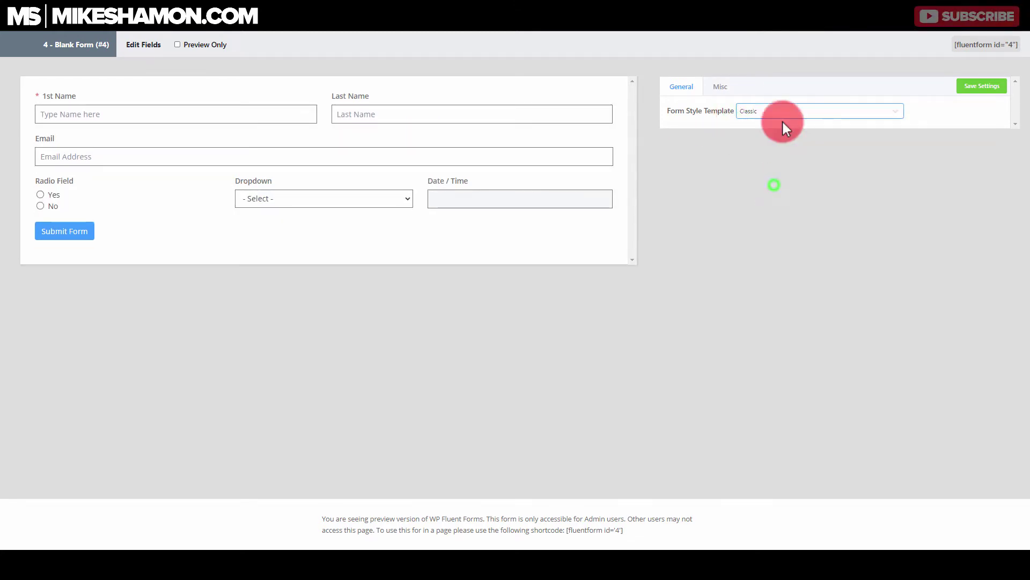
click(785, 114)
click(785, 203)
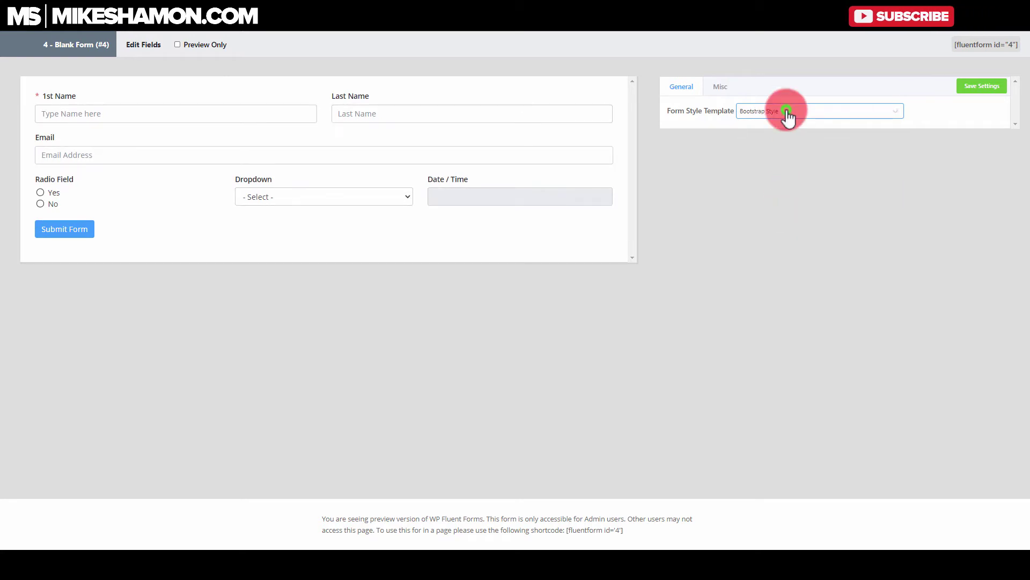
Set the form style template to Custom (Advanced Customization) and the normal input background color to rgba(230, 222, 222, 1).
click(788, 112)
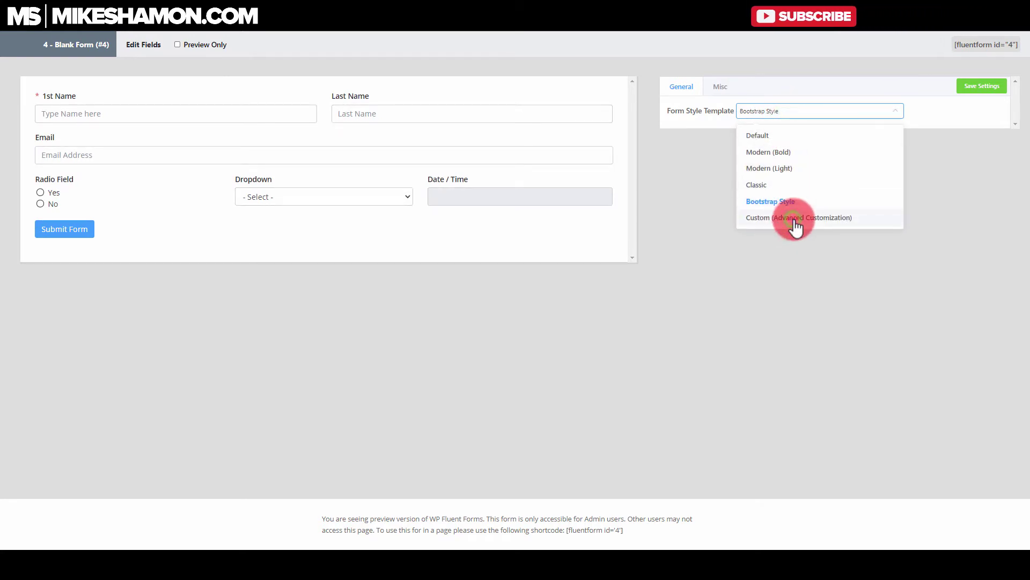
click(796, 220)
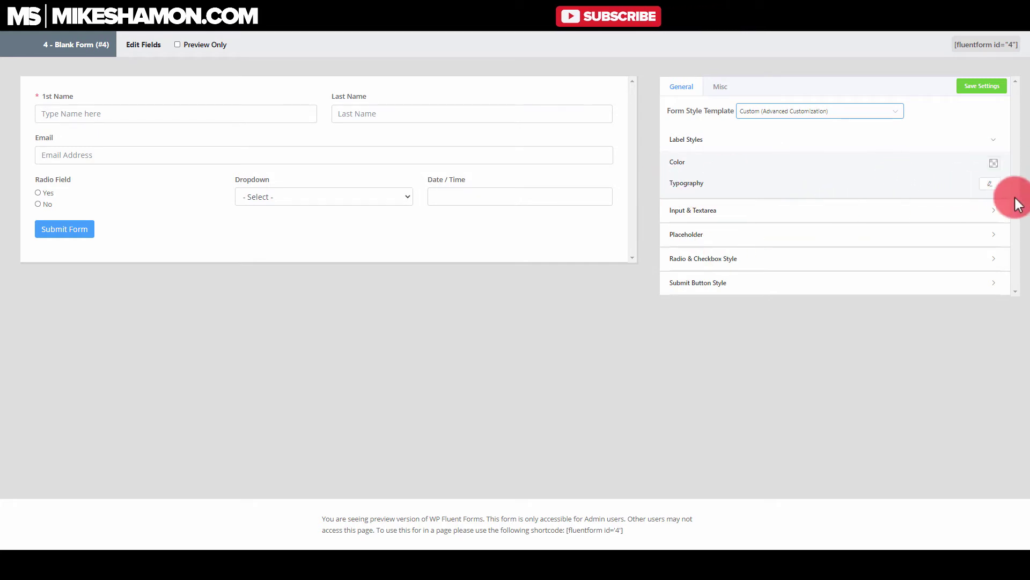
click(995, 211)
click(989, 215)
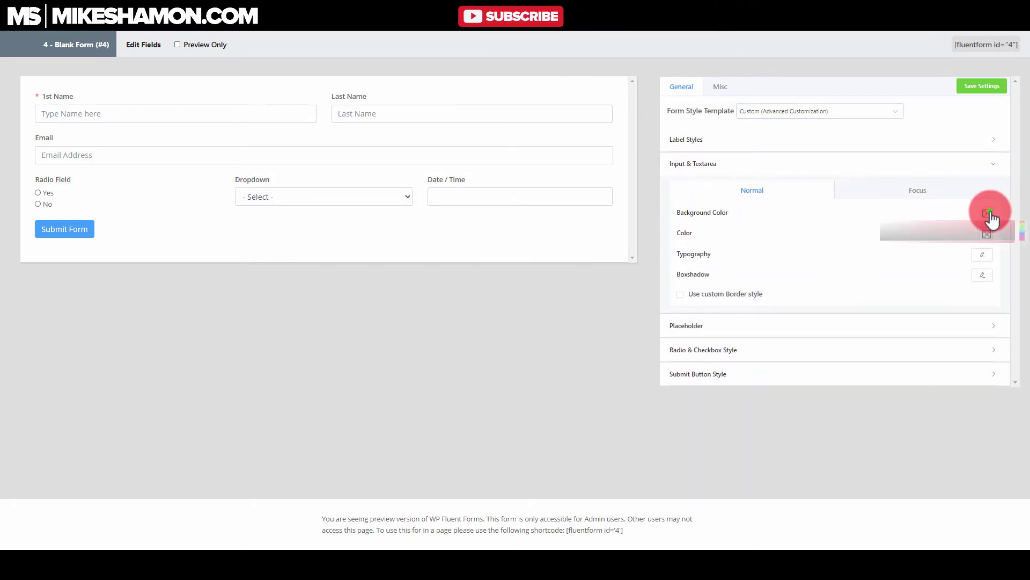
click(935, 248)
click(896, 238)
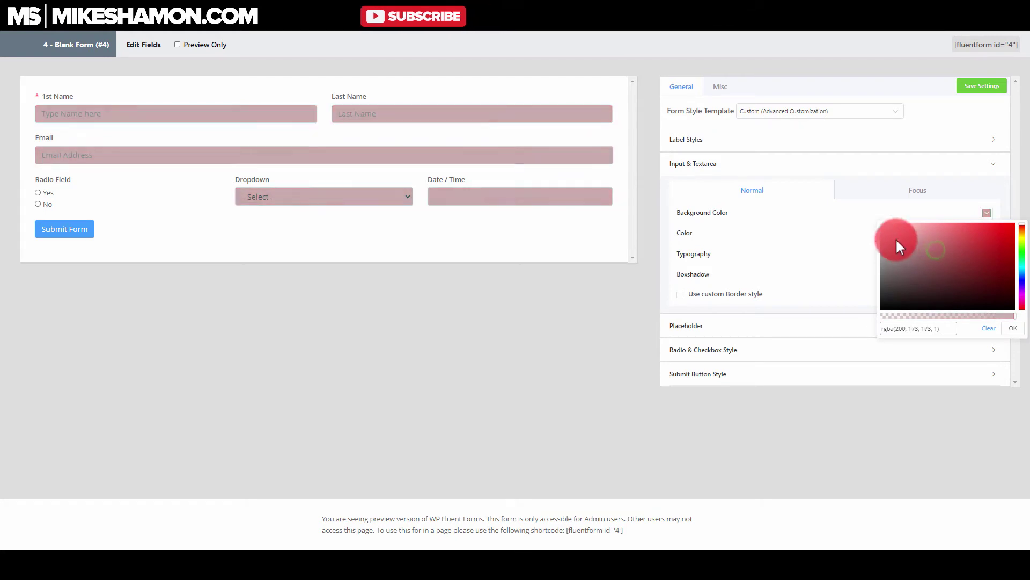
drag(897, 237, 884, 231)
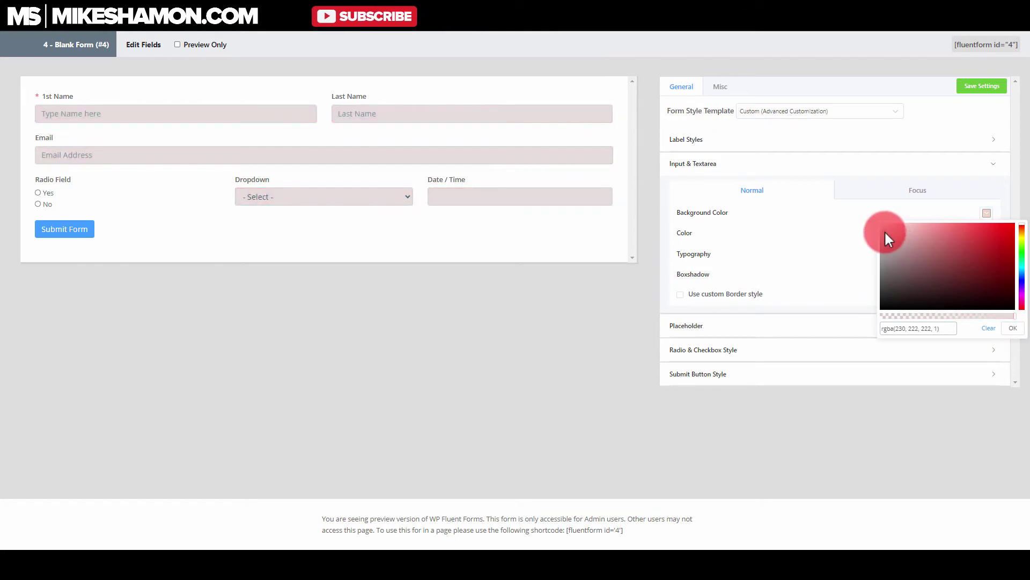
Set the placeholder text color to a dark muted red.
click(707, 326)
click(994, 212)
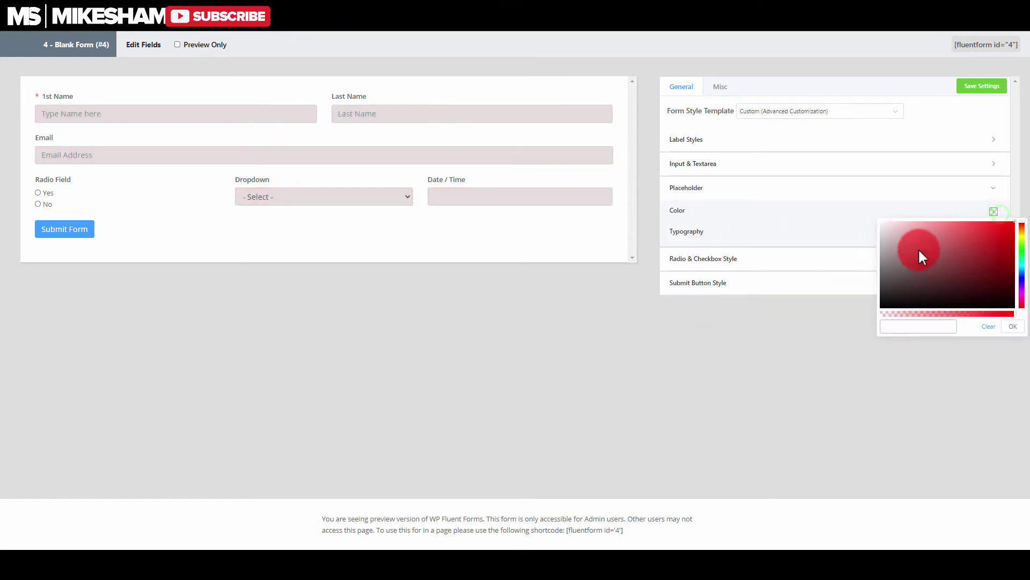
click(910, 244)
click(915, 266)
click(943, 261)
Set the submit button's normal background color to a dark maroon.
click(762, 260)
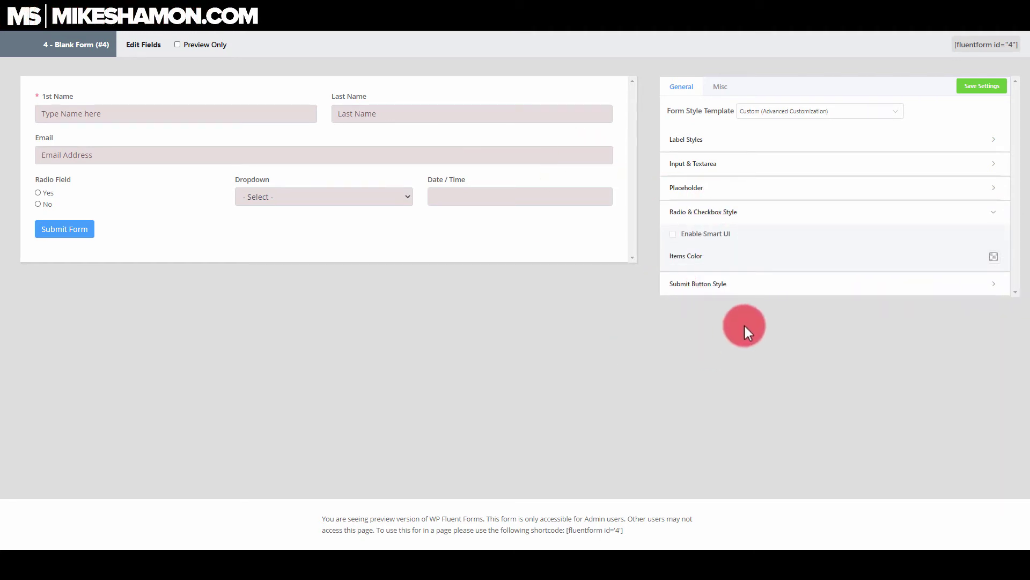
click(737, 287)
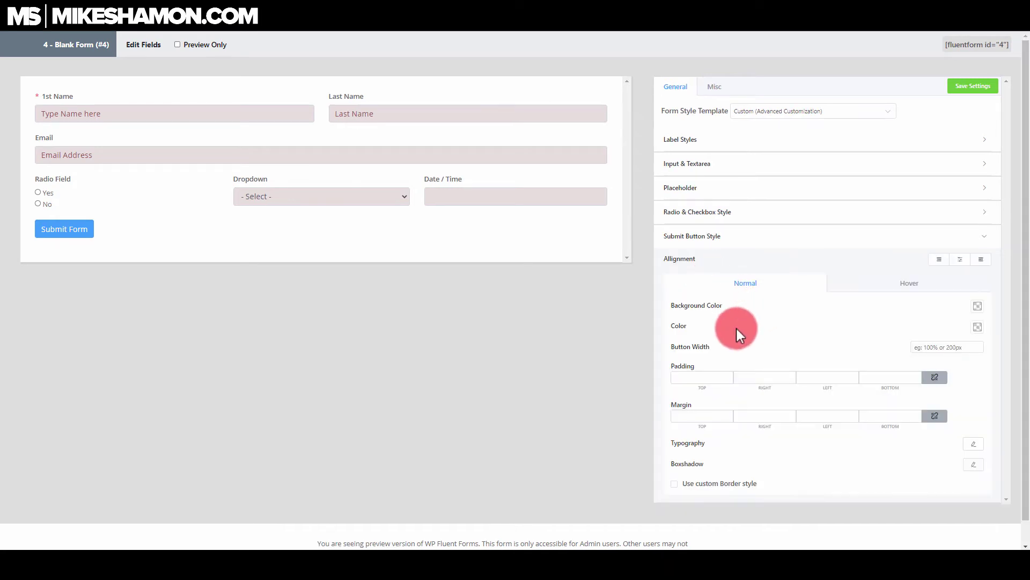
click(978, 306)
drag(927, 362, 911, 364)
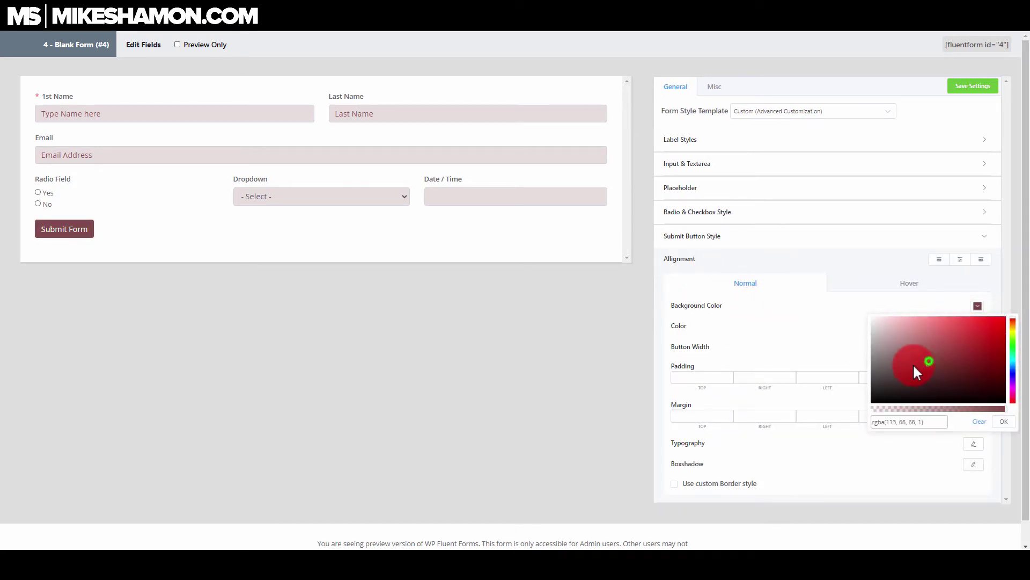
click(982, 287)
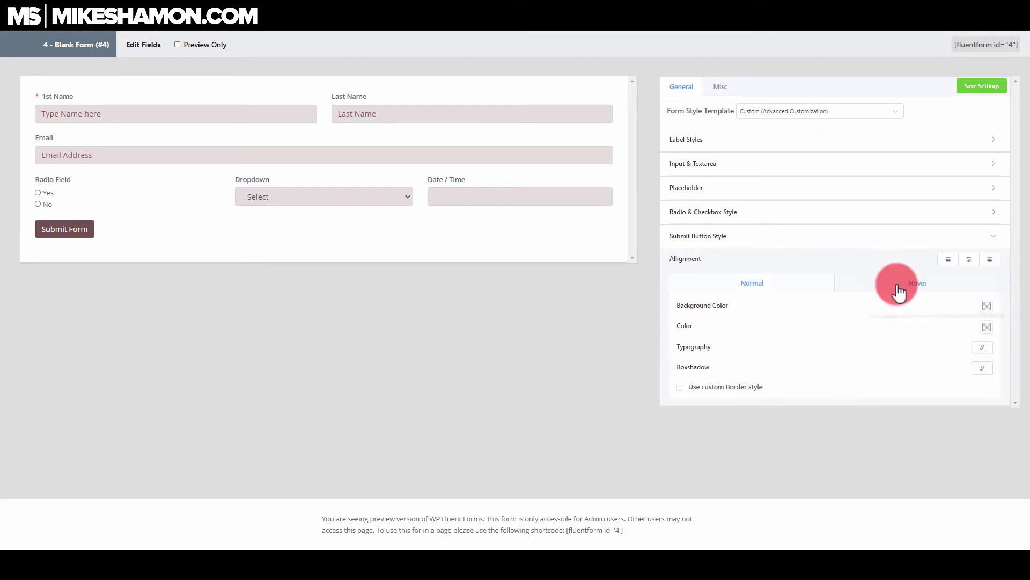
click(777, 284)
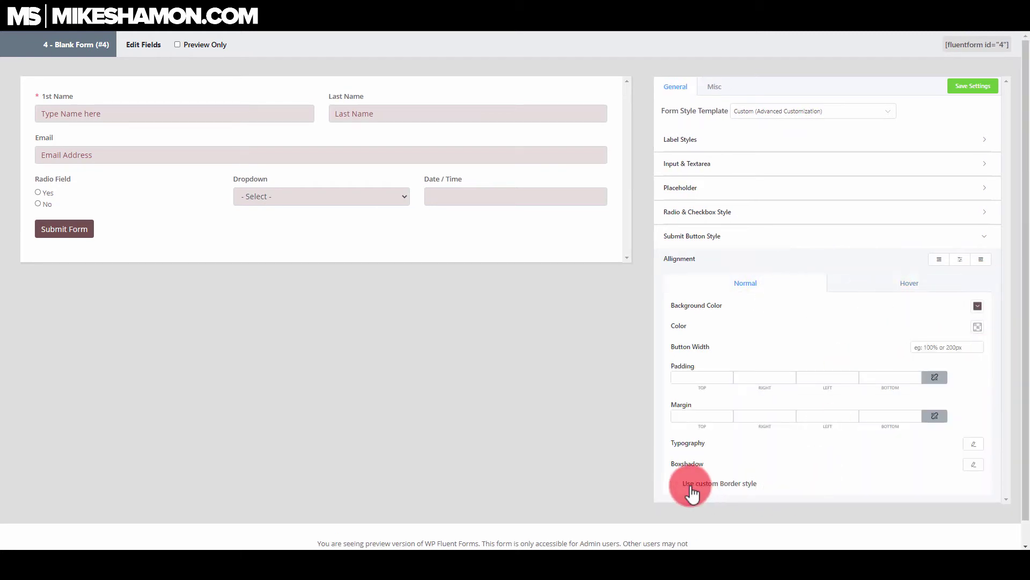
Set the submit button's normal box shadow spread to 2 and check its hover style settings.
click(974, 465)
click(972, 397)
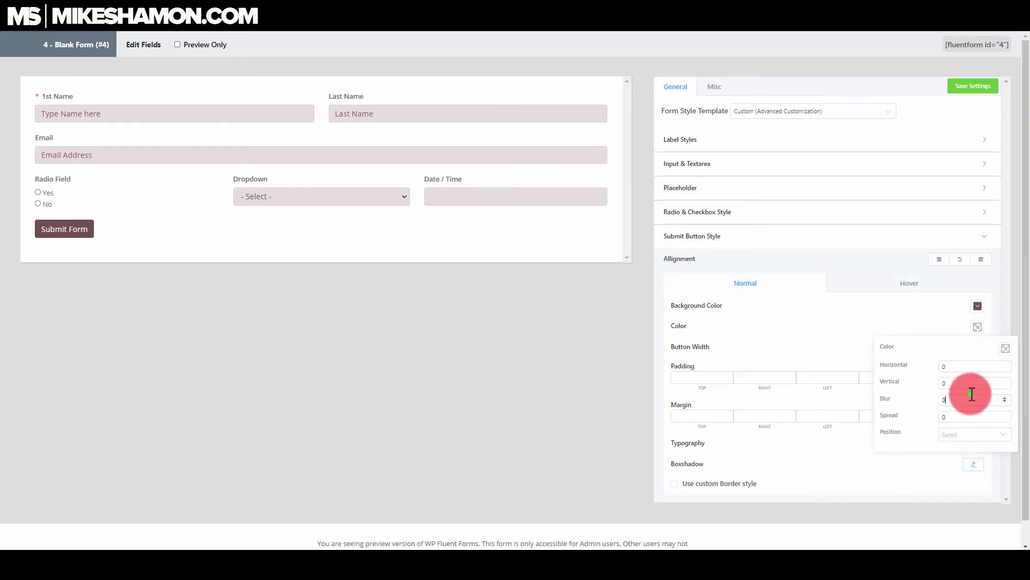
click(1006, 414)
click(1005, 414)
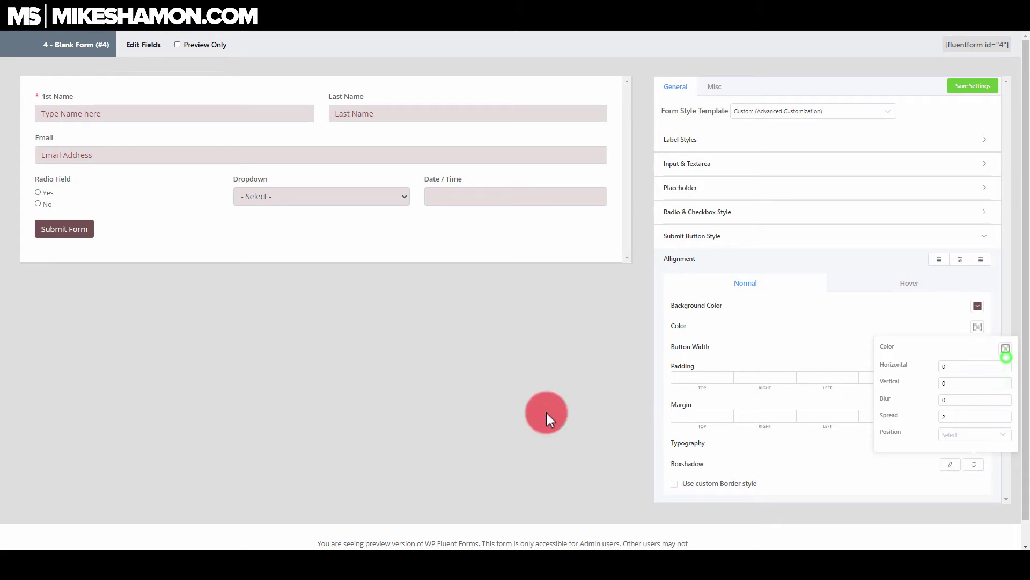
click(546, 413)
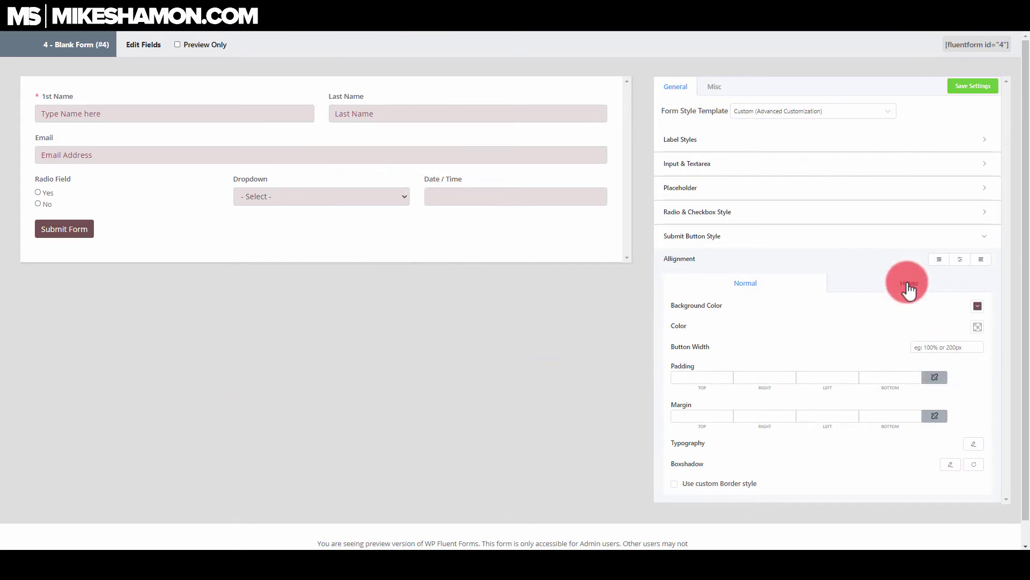
click(909, 289)
click(777, 286)
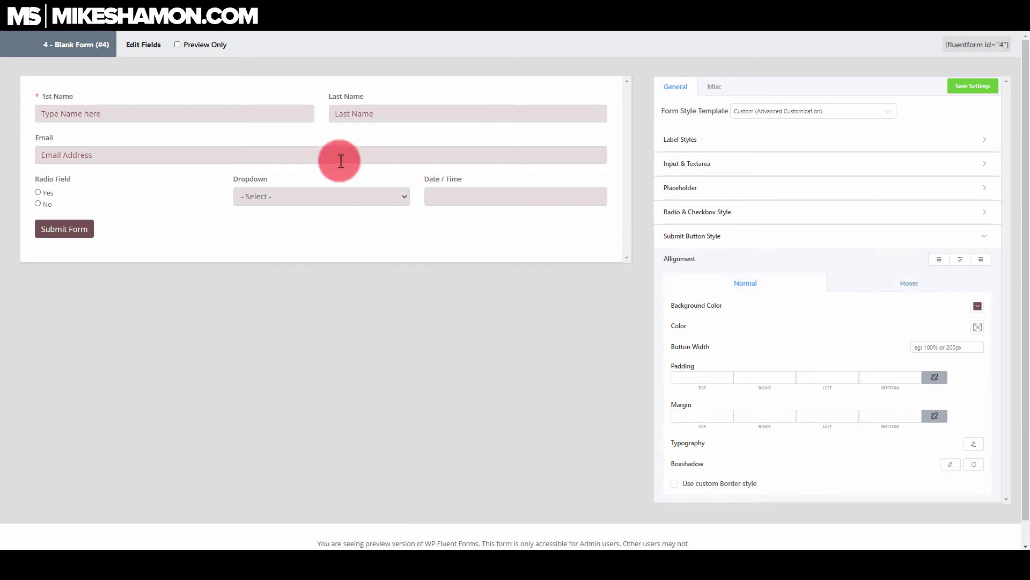
Review the radio and checkbox and placeholder style settings, and save the form's style settings.
click(805, 215)
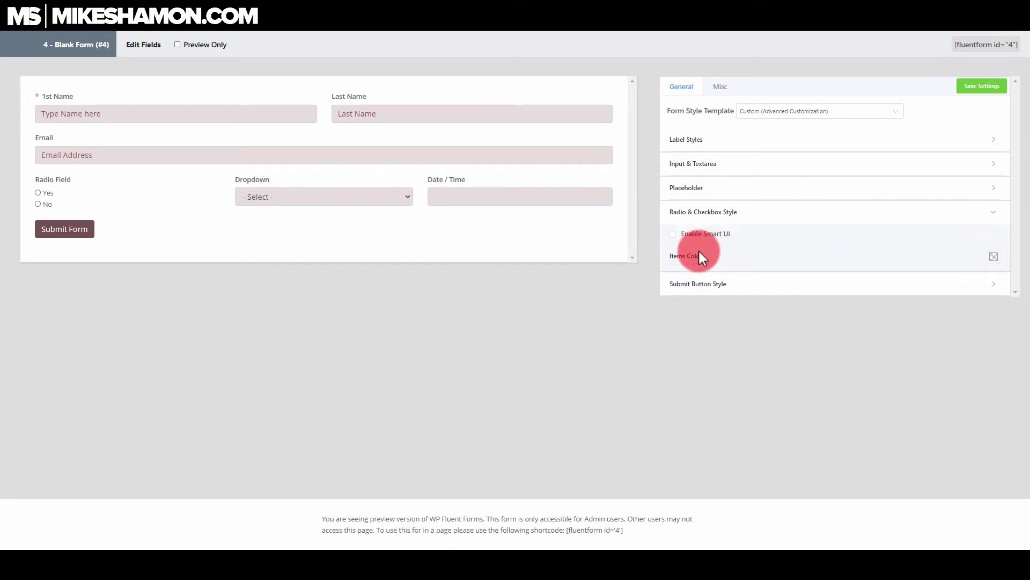
click(709, 187)
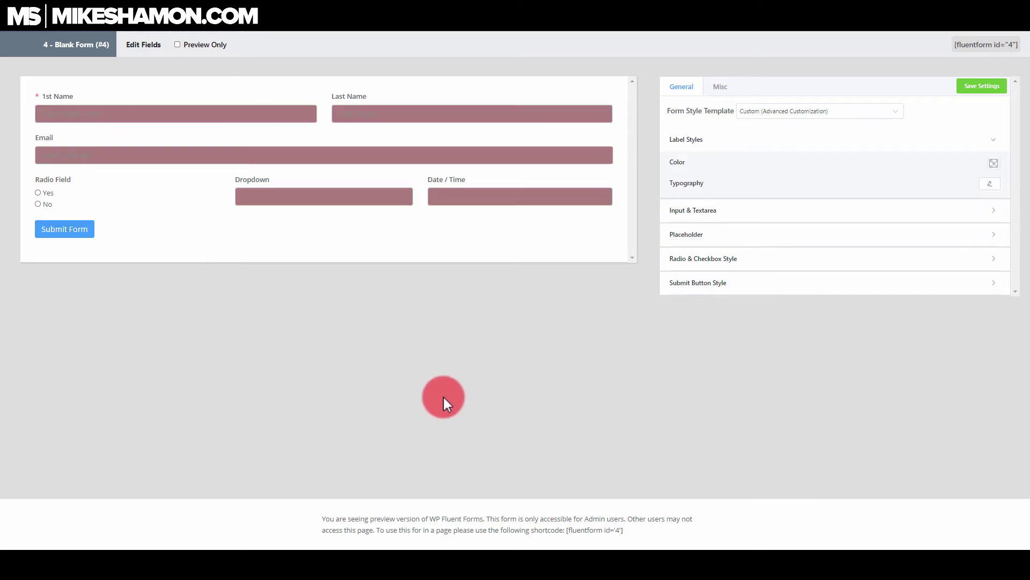
click(975, 88)
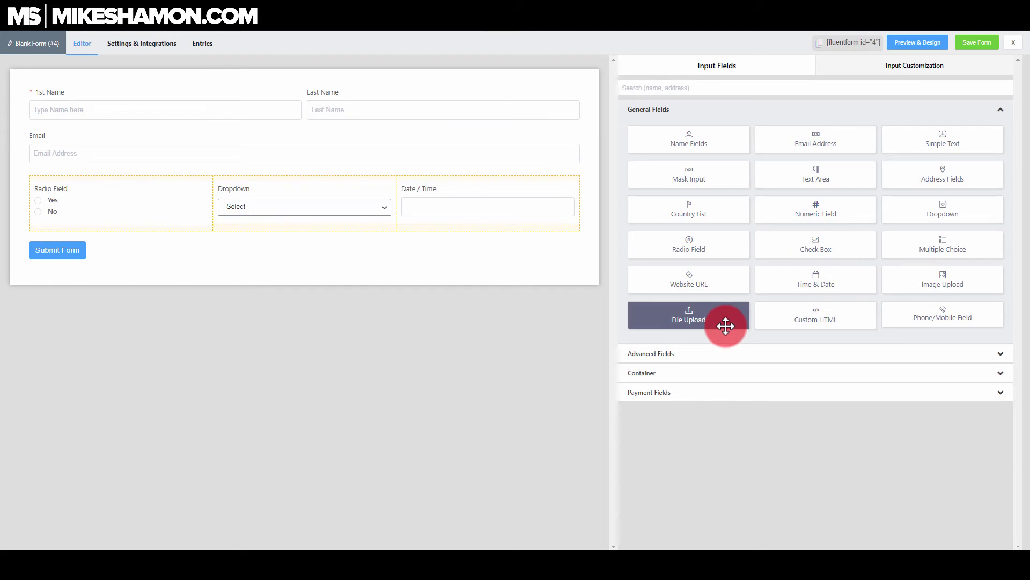
Add a File Upload field under Date / Time in the third column and a Custom HTML section below the three-column container.
drag(735, 324, 467, 230)
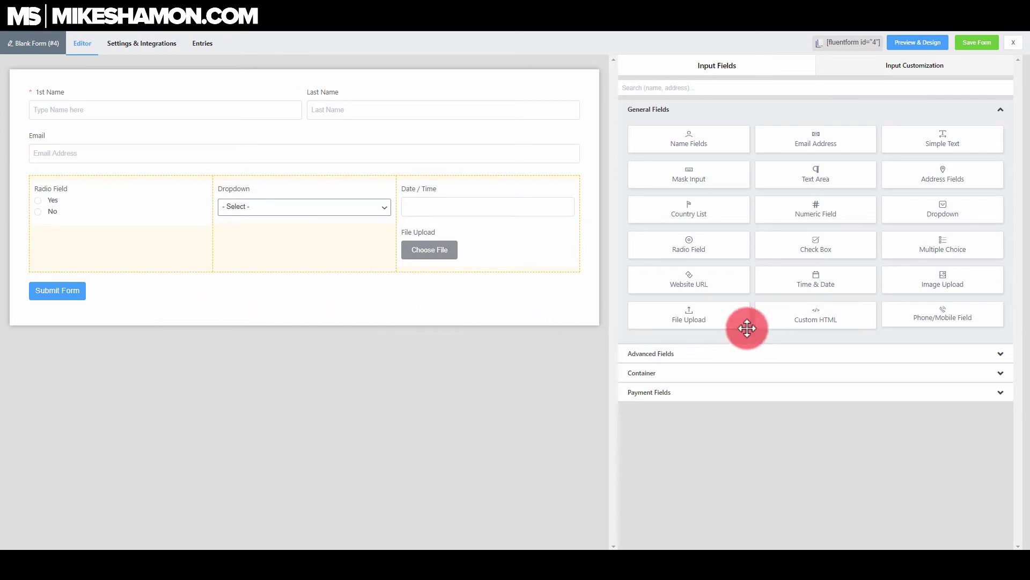
drag(767, 319, 295, 284)
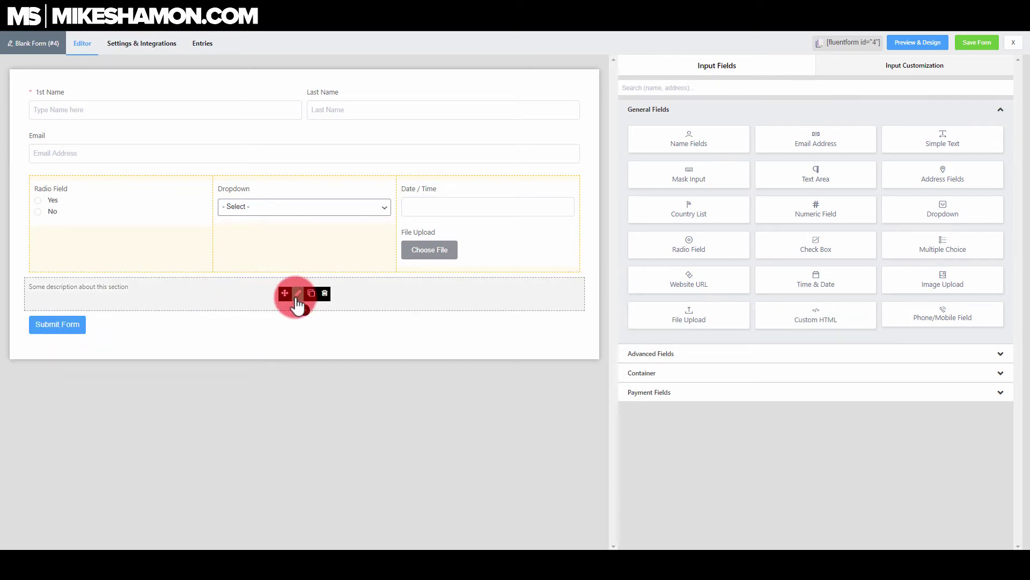
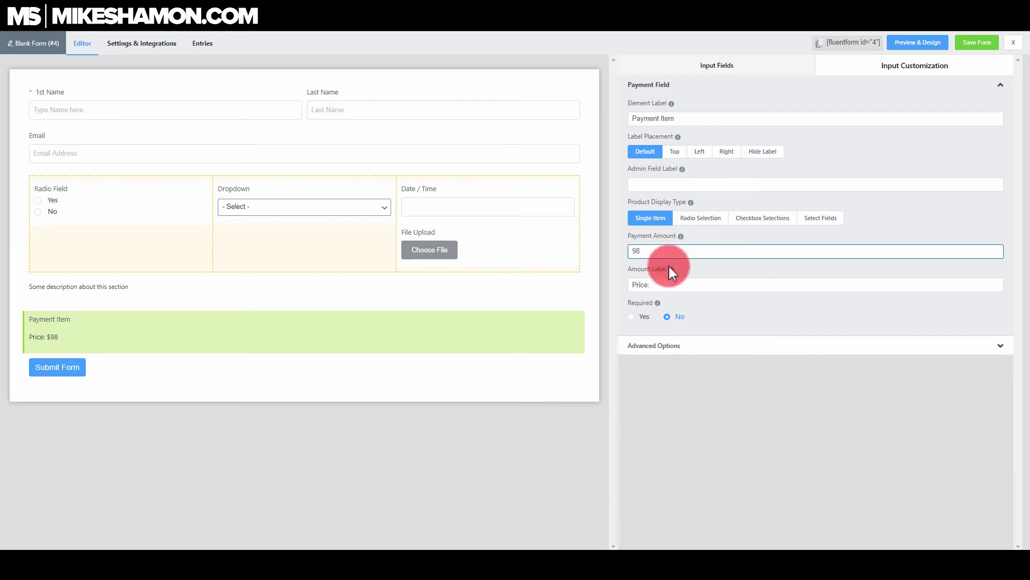
Confirm the payment item's amount of 98 and review its advanced options.
click(702, 381)
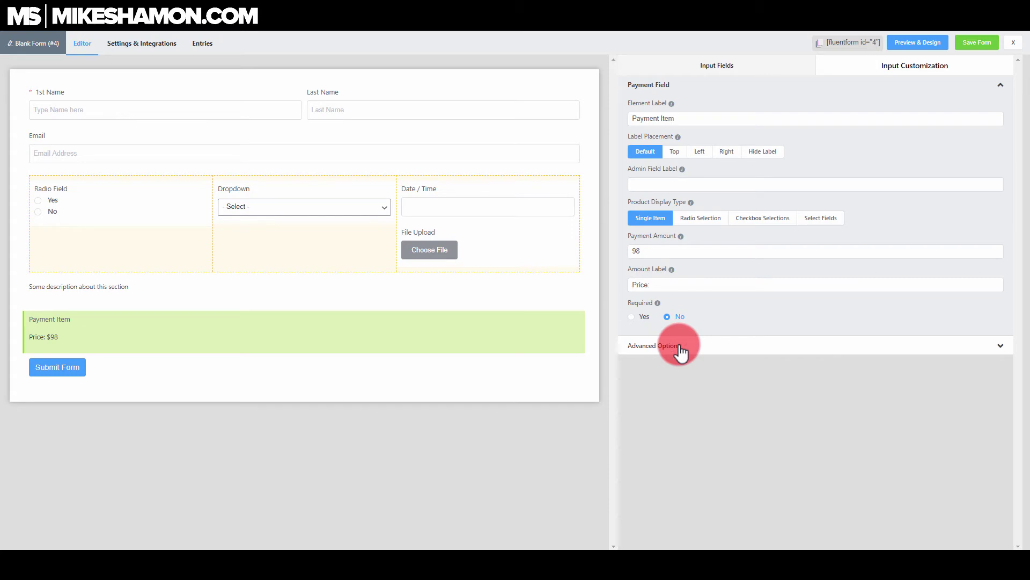
click(702, 345)
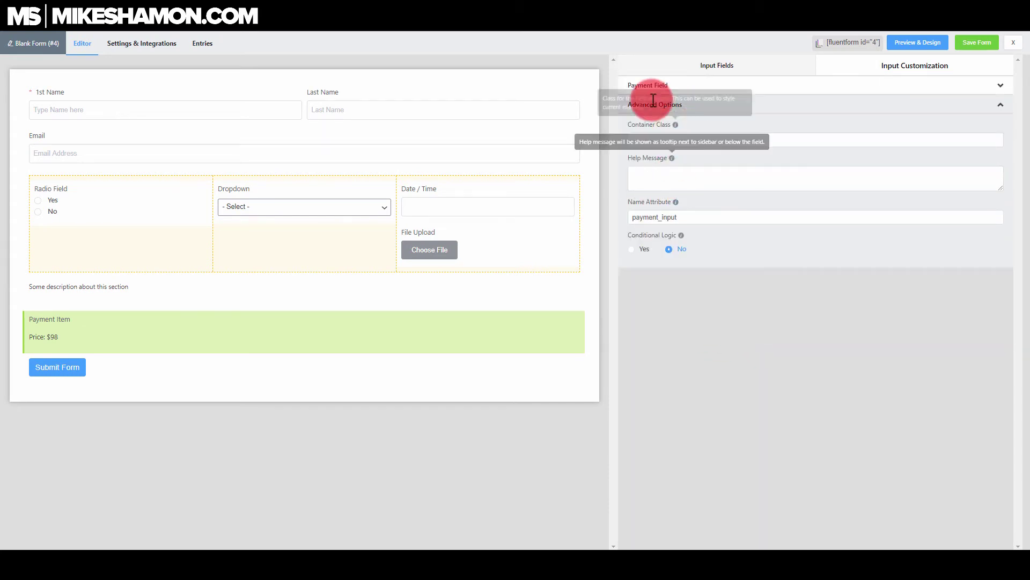
click(743, 71)
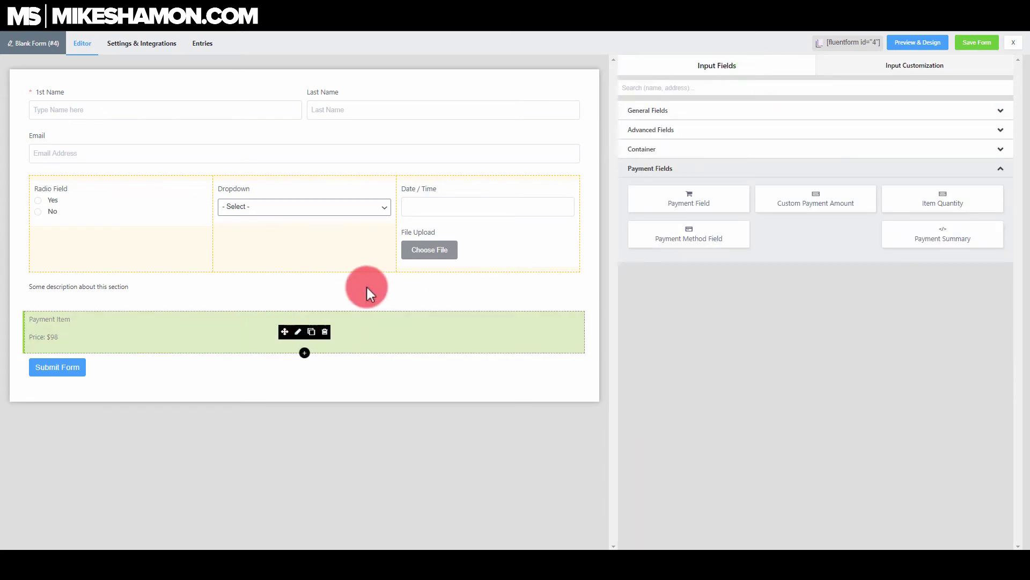
Add a Payment Method field below the payment item and review its general and advanced settings.
drag(716, 238, 263, 366)
drag(283, 331, 278, 378)
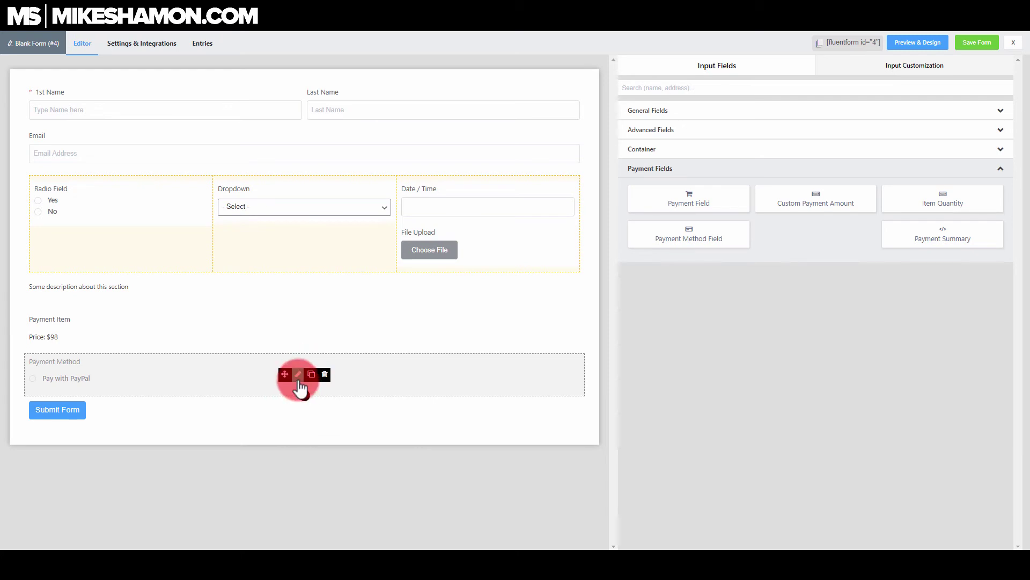
click(299, 379)
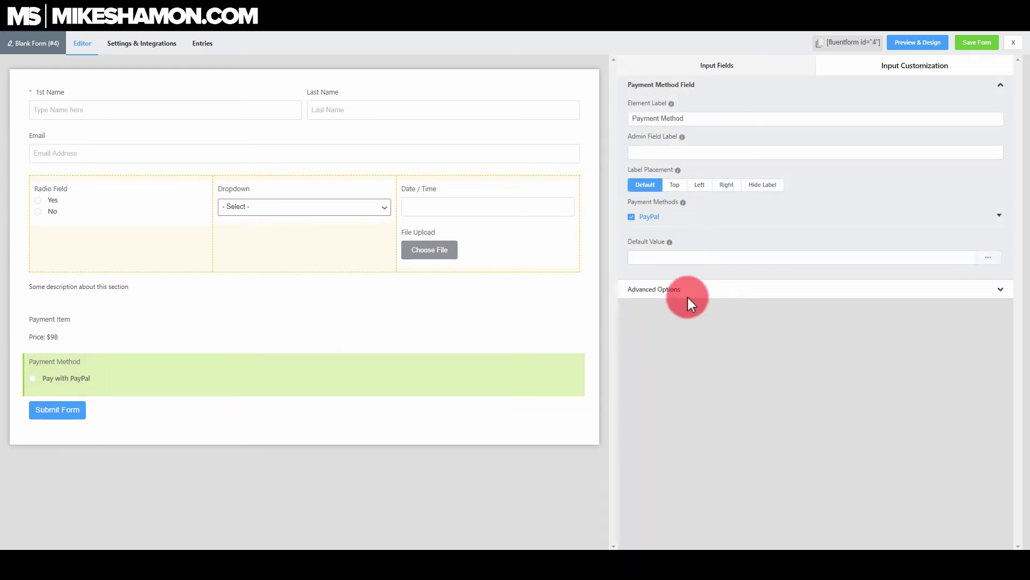
click(685, 292)
click(690, 90)
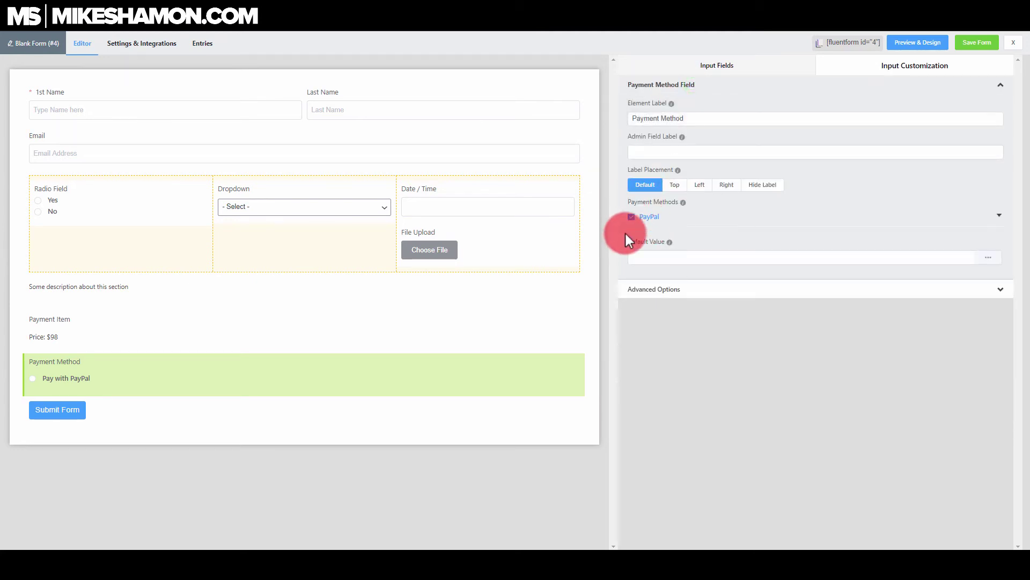
Add a Custom Payment Amount field above the payment method and an Item Quantity field above the payment item.
click(715, 70)
drag(853, 204, 260, 361)
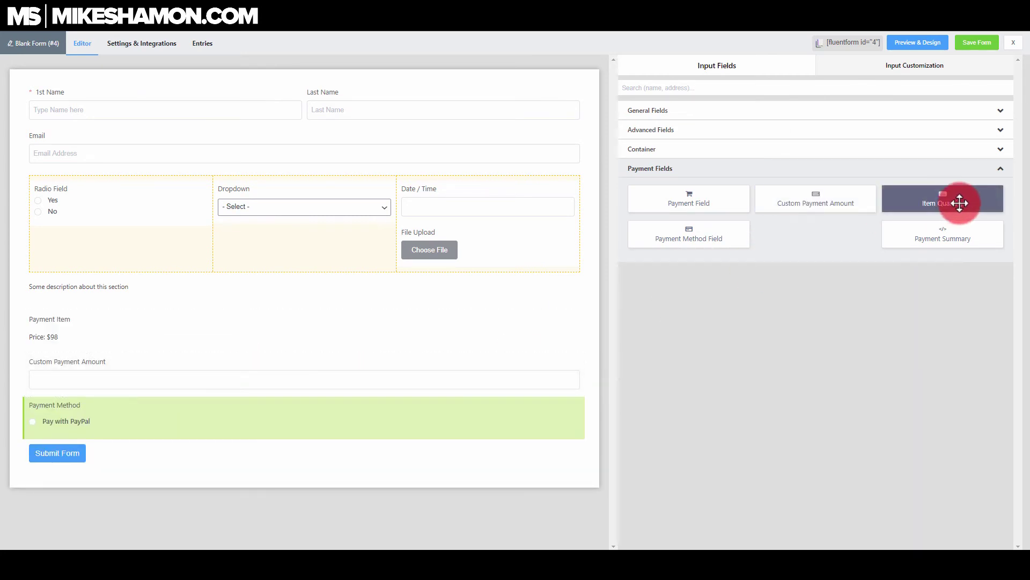
drag(963, 203, 202, 342)
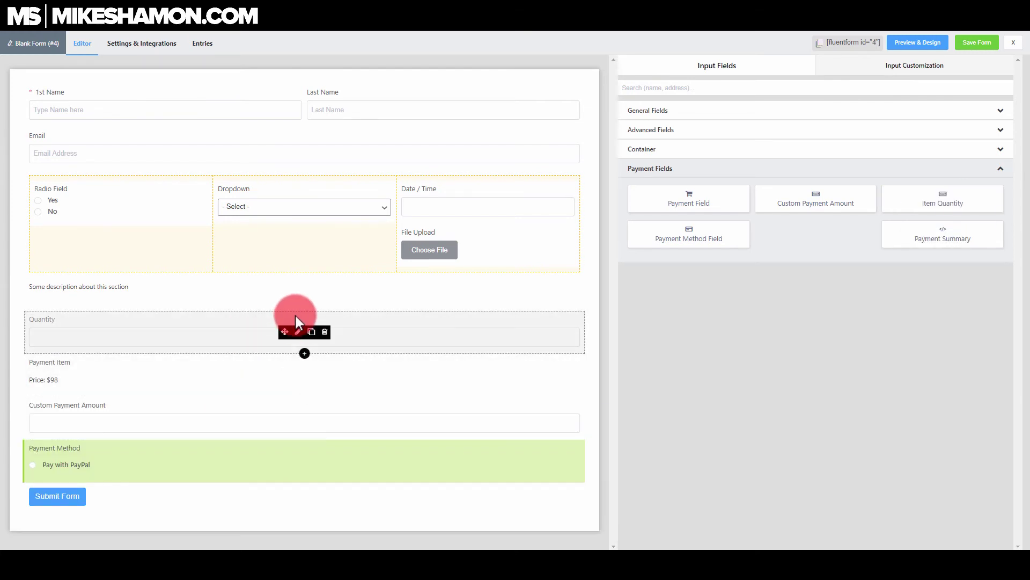
Map the Quantity field's product to Custom Payment Amount and review its advanced options.
click(296, 335)
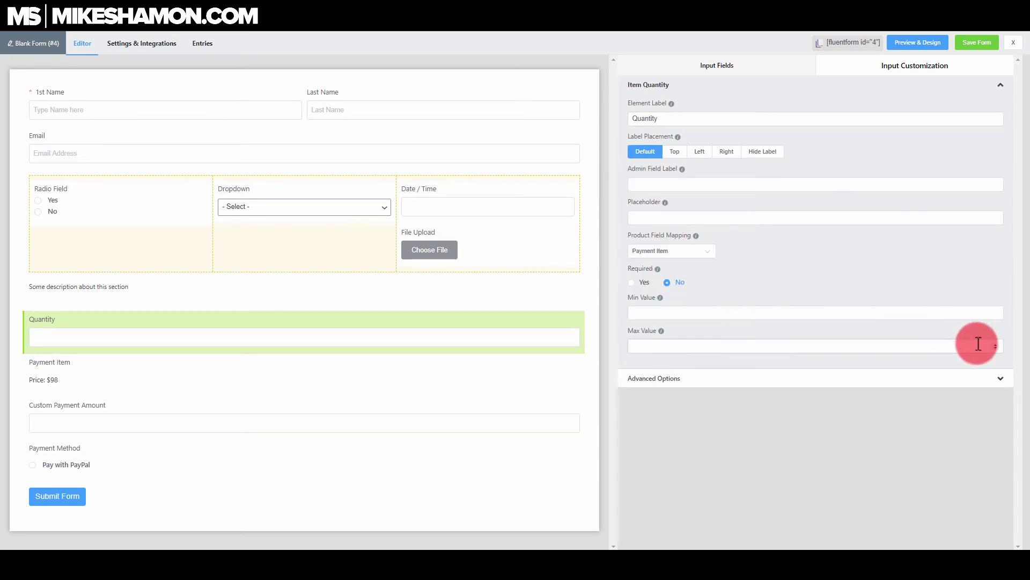
click(710, 253)
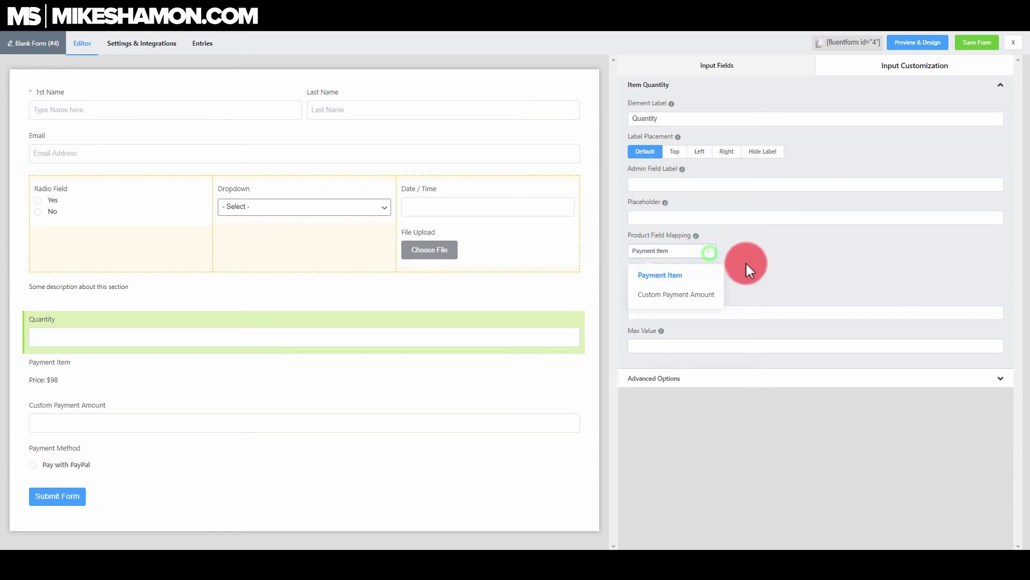
click(829, 282)
click(707, 252)
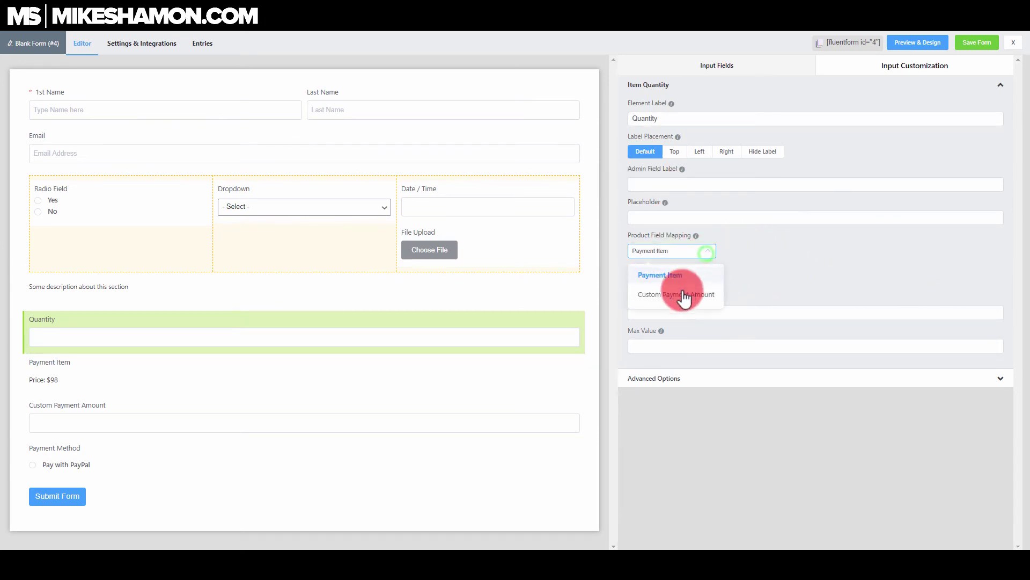
click(681, 295)
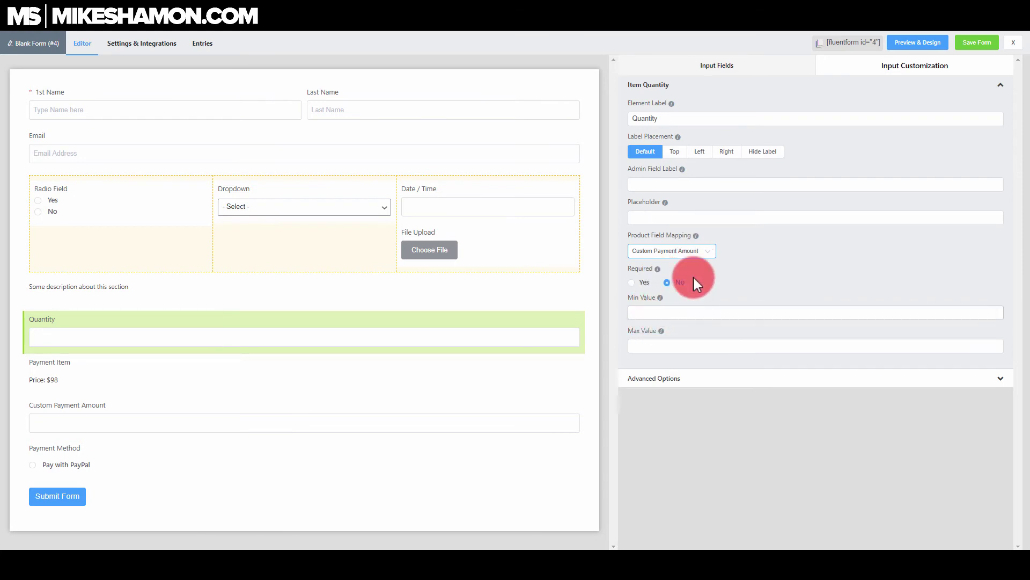
click(678, 383)
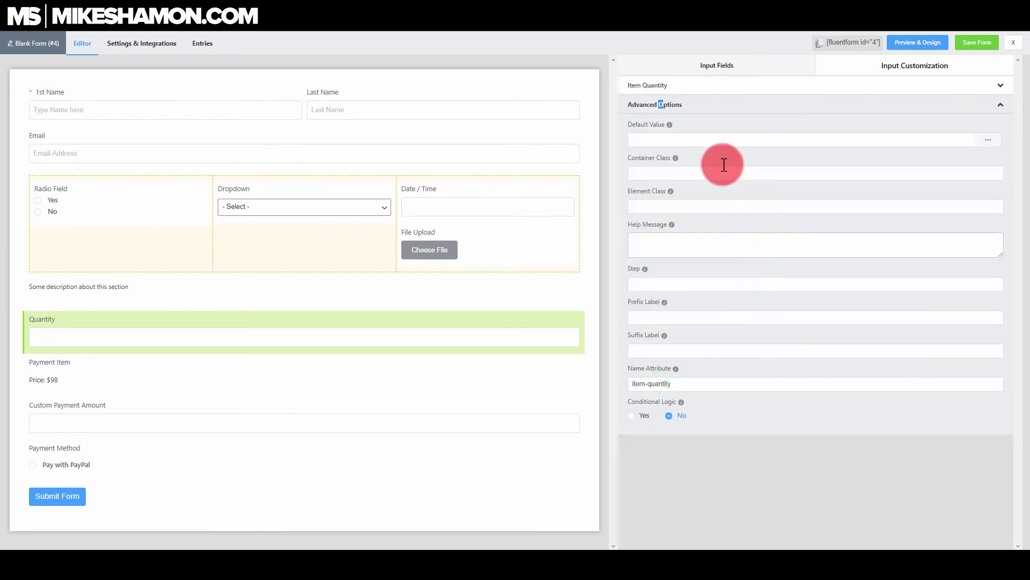
Add a Payment Summary field between the payment method and the submit button and check its empty-payment text setting.
click(698, 65)
drag(943, 234, 125, 494)
scroll(182, 483, down, 1)
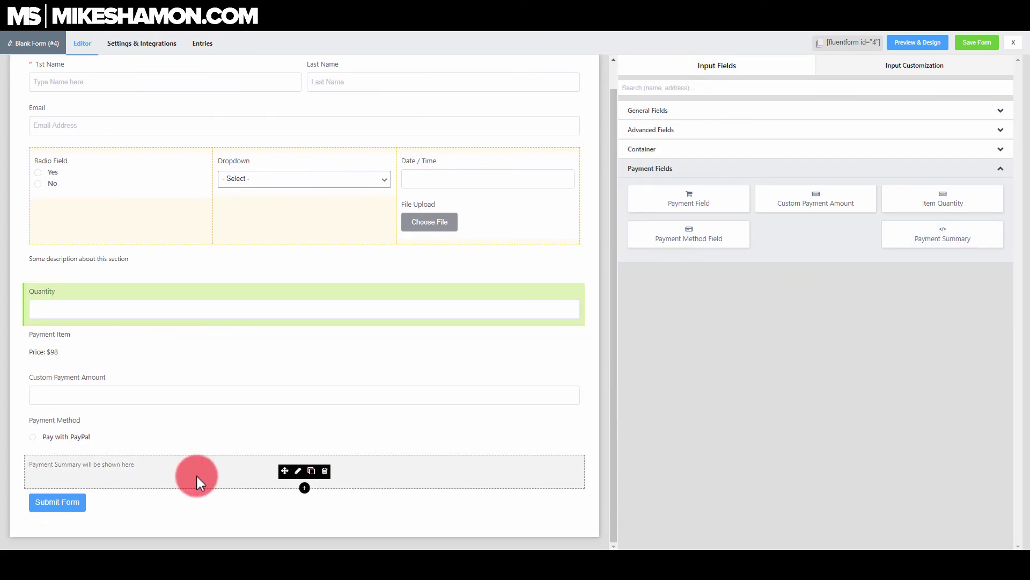
click(298, 471)
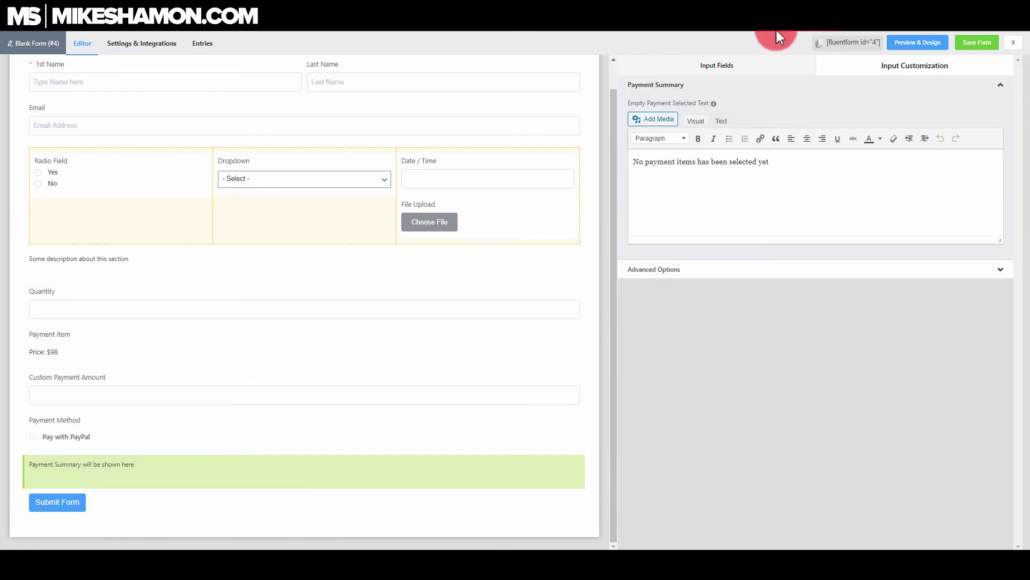
click(737, 77)
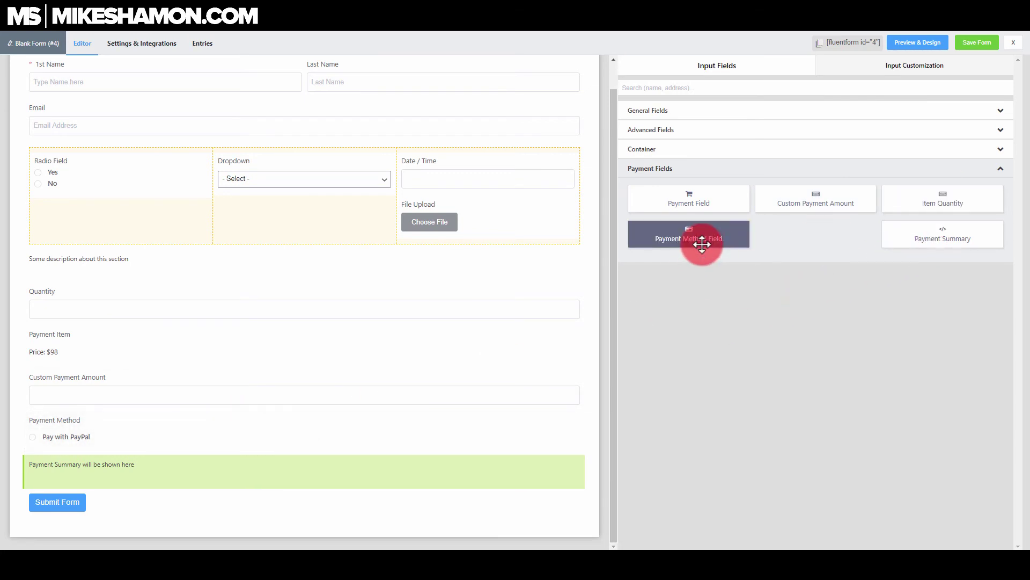
Save the form and look over its preview with the payment fields.
click(978, 42)
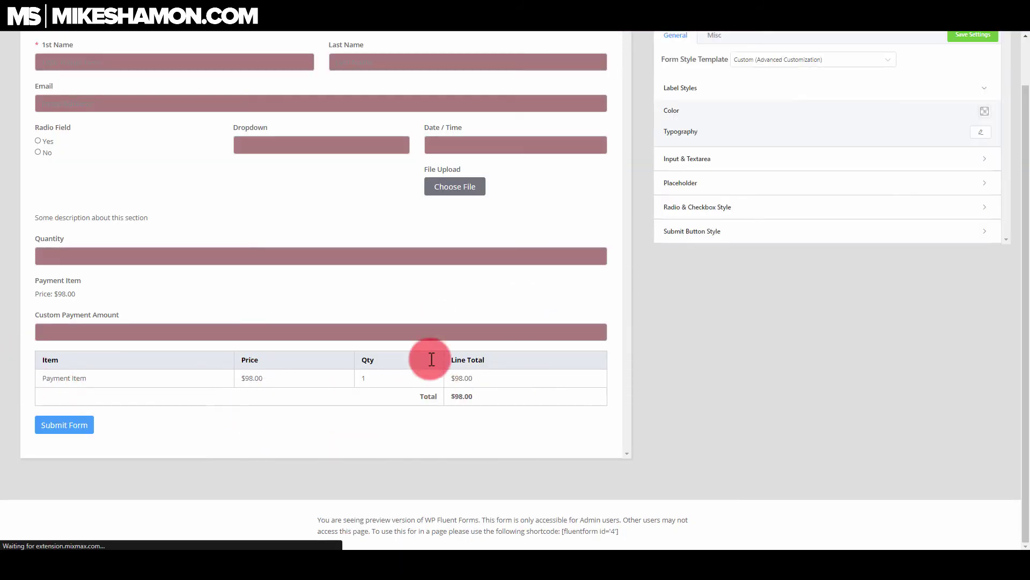
scroll(370, 373, up, 2)
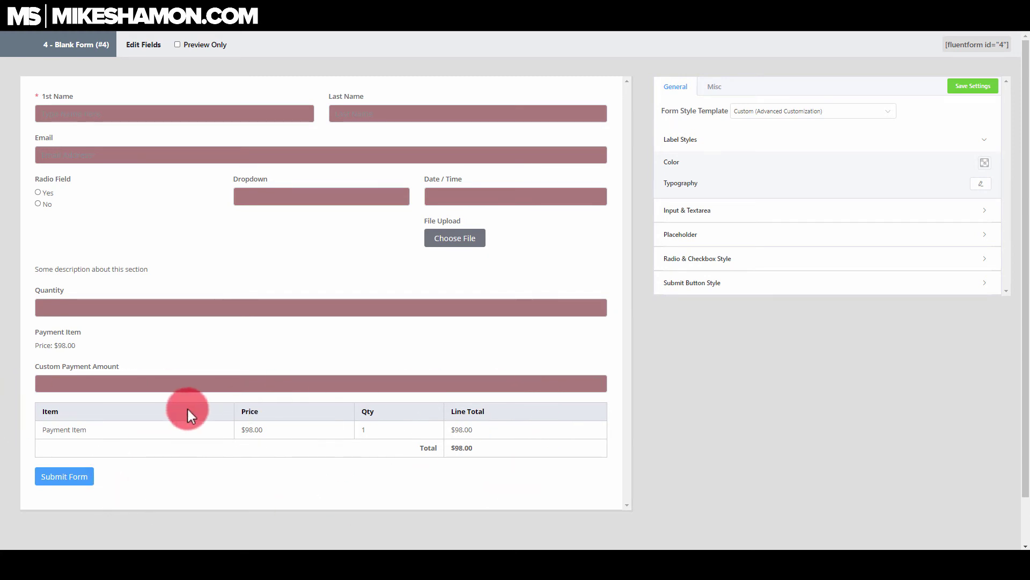
scroll(230, 380, down, 2)
scroll(453, 304, up, 2)
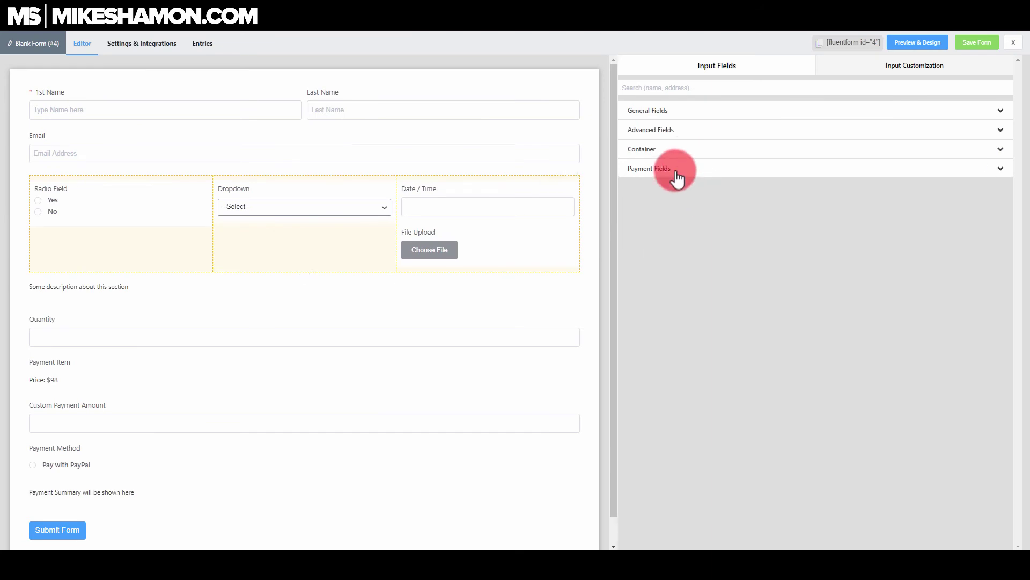
Open the form's settings and integrations and examine the same-page confirmation message.
click(125, 46)
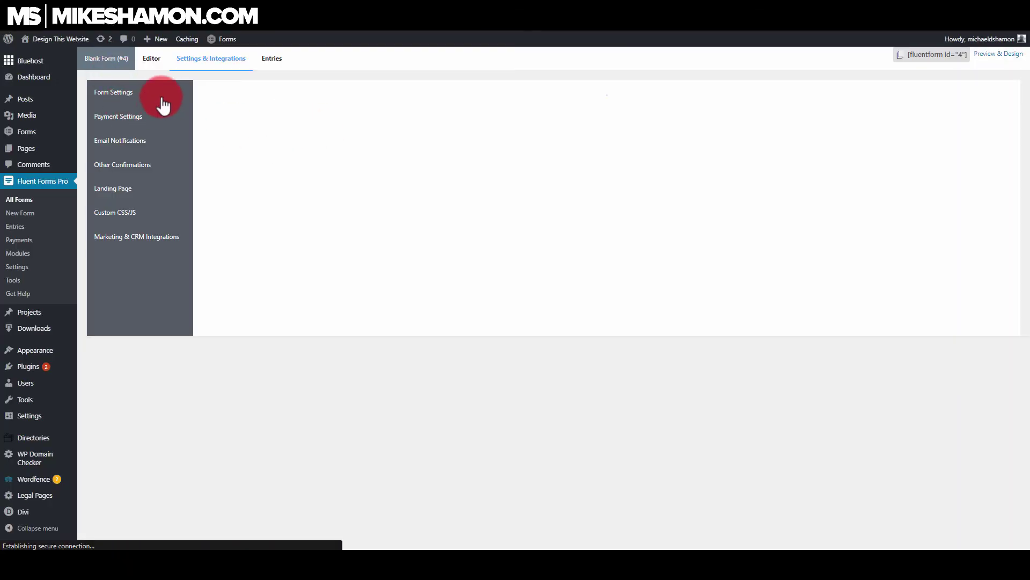
click(328, 282)
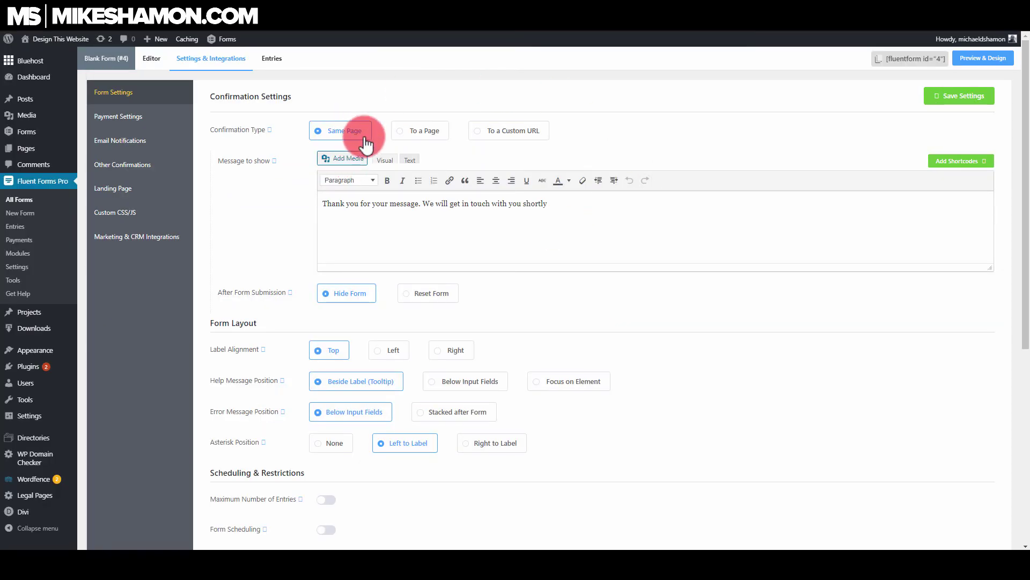
drag(567, 207, 324, 200)
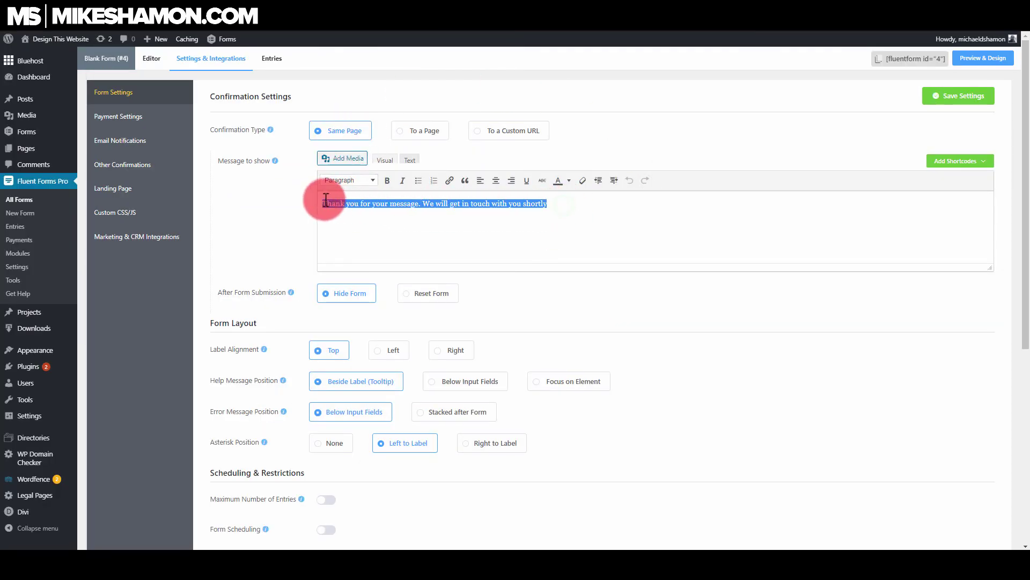
Try the To a Page and To a Custom URL confirmation types, entering # as the custom URL, and restore Same Page.
click(410, 131)
click(409, 161)
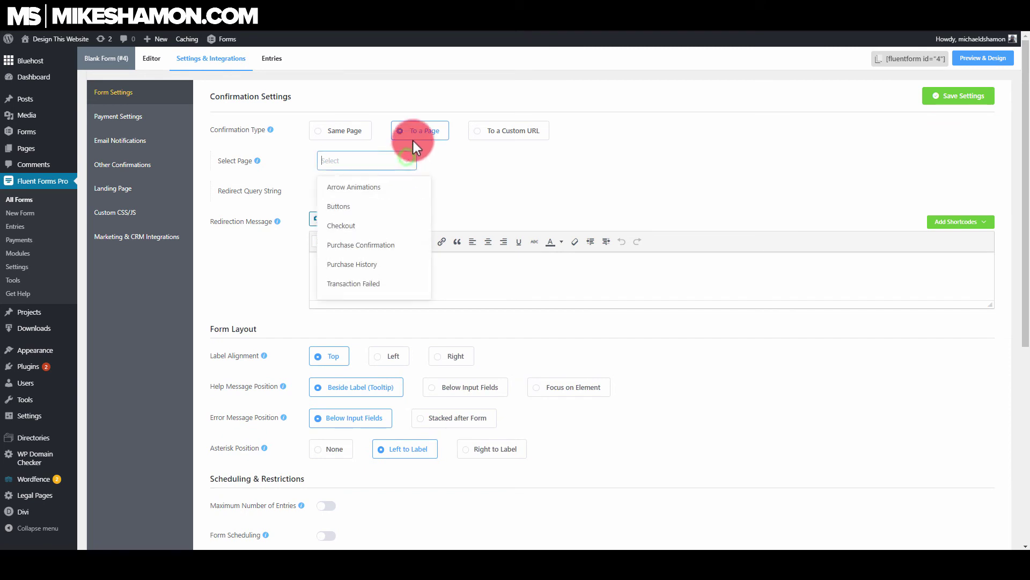
click(500, 132)
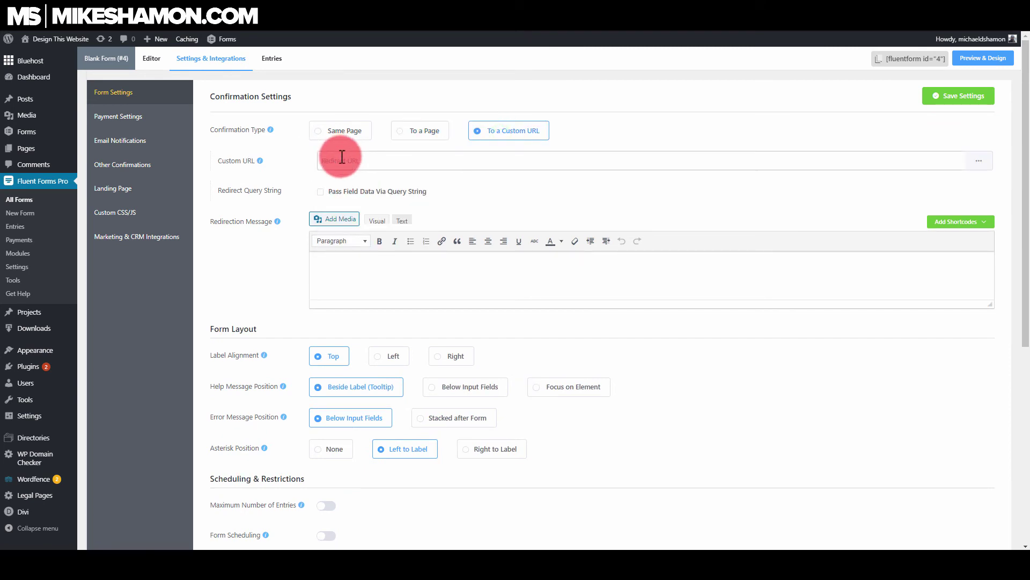
click(341, 158)
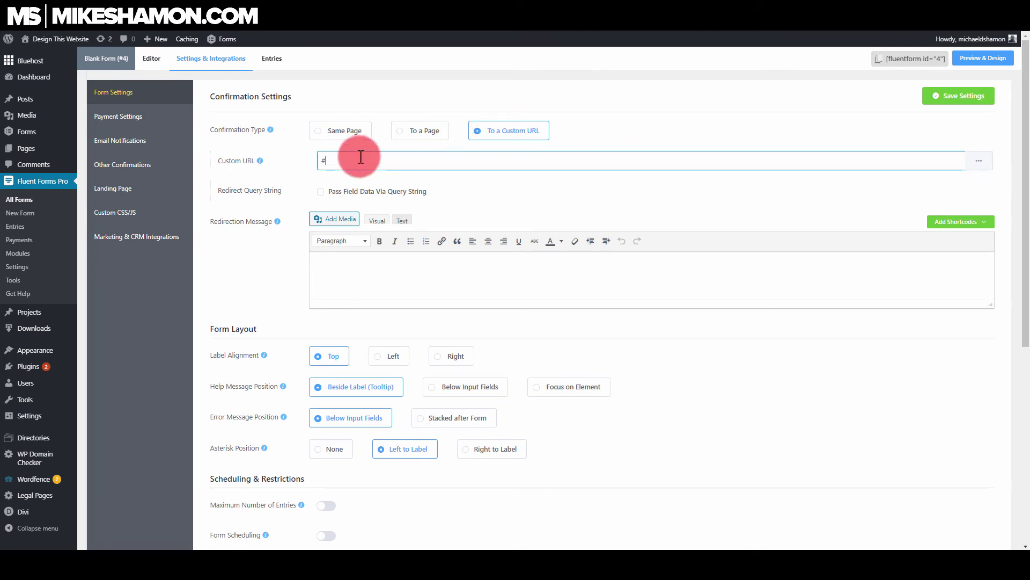
click(340, 267)
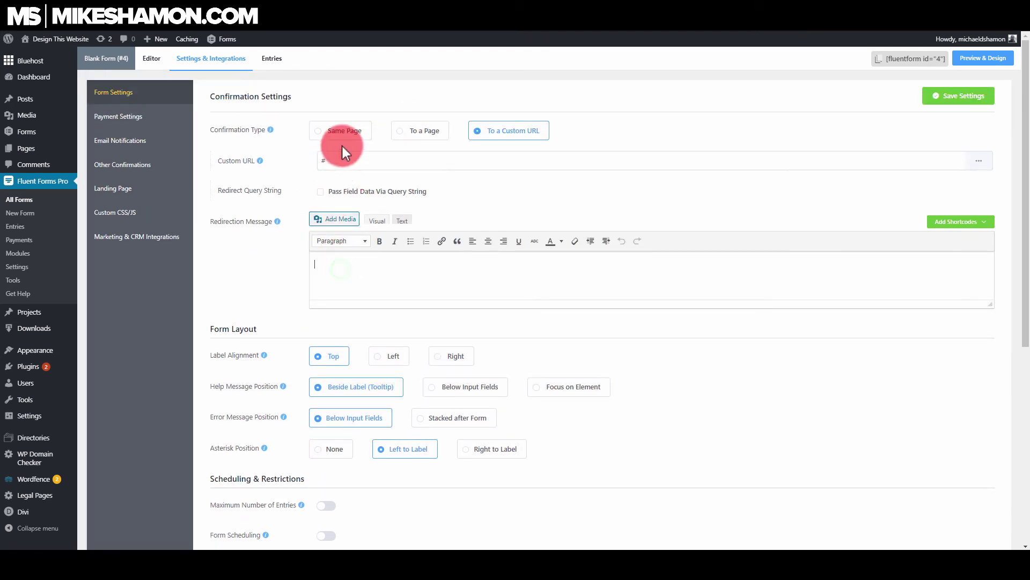
click(351, 130)
Review the confirmation message and the form layout, scheduling, survey and compliance settings.
drag(612, 210, 310, 234)
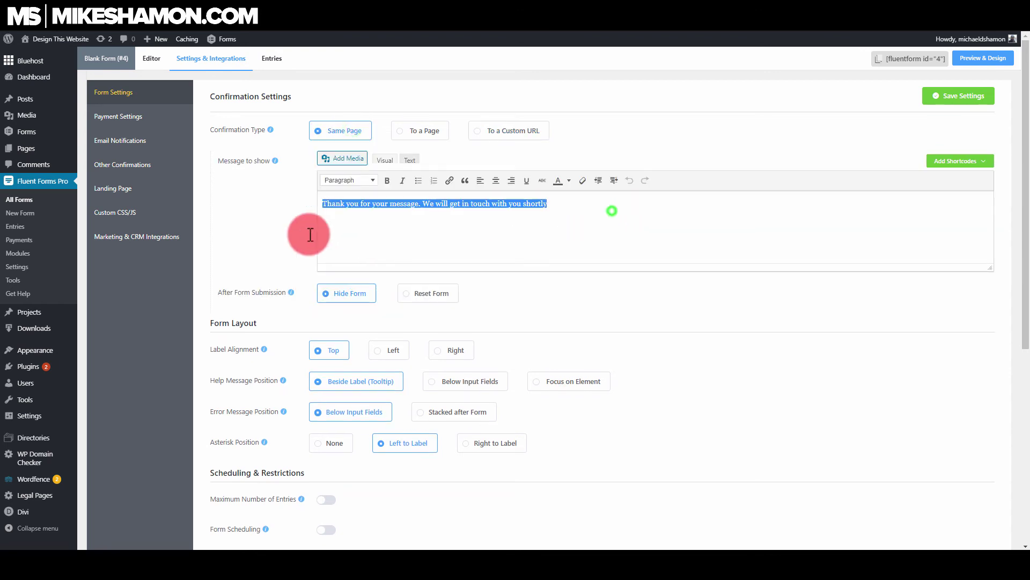
scroll(272, 172, down, 3)
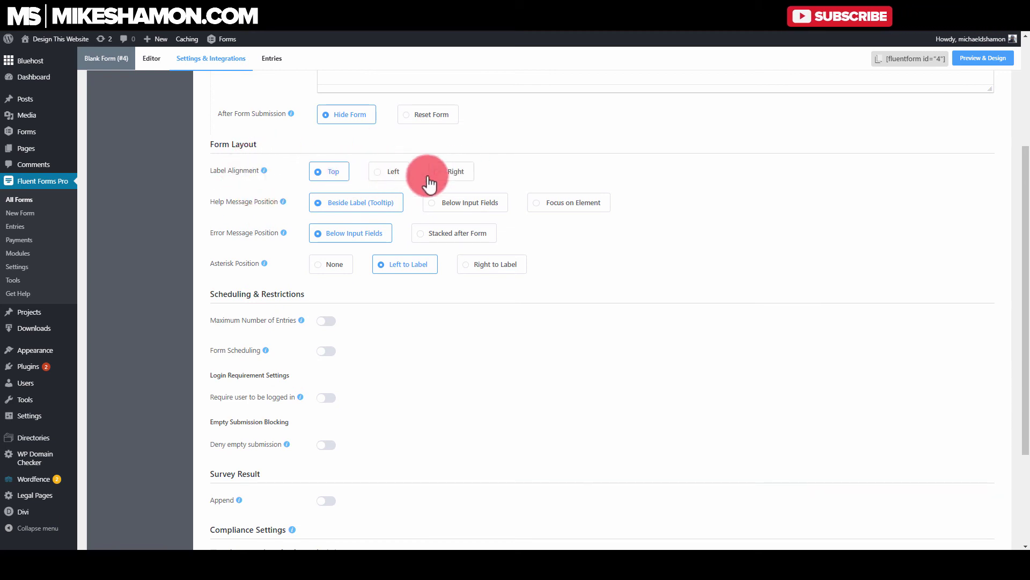
mouse_move(283, 233)
scroll(636, 256, down, 3)
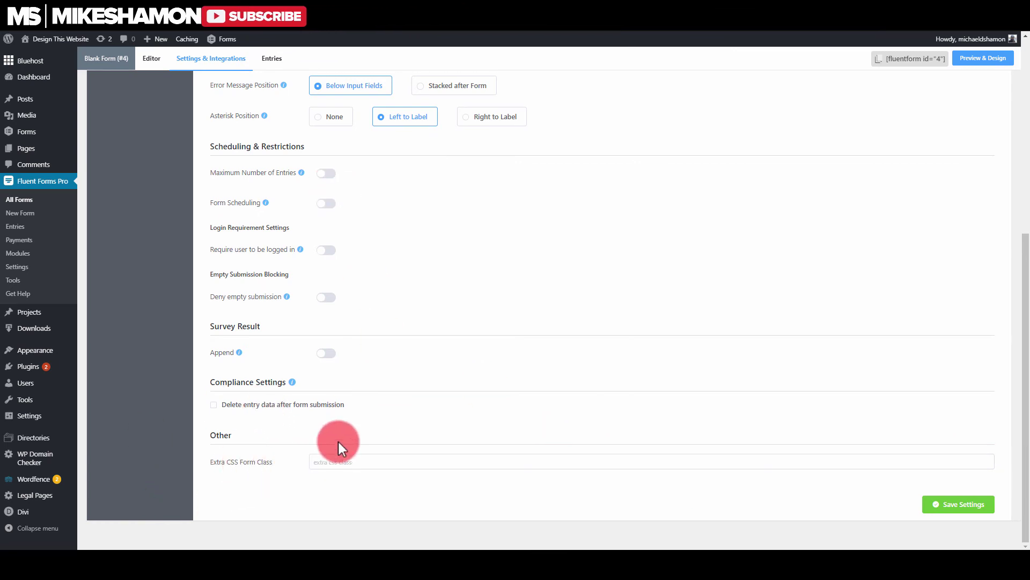
Set the Email field as the customer email in the form's payment settings.
scroll(338, 443, up, 2)
scroll(337, 443, up, 4)
click(116, 116)
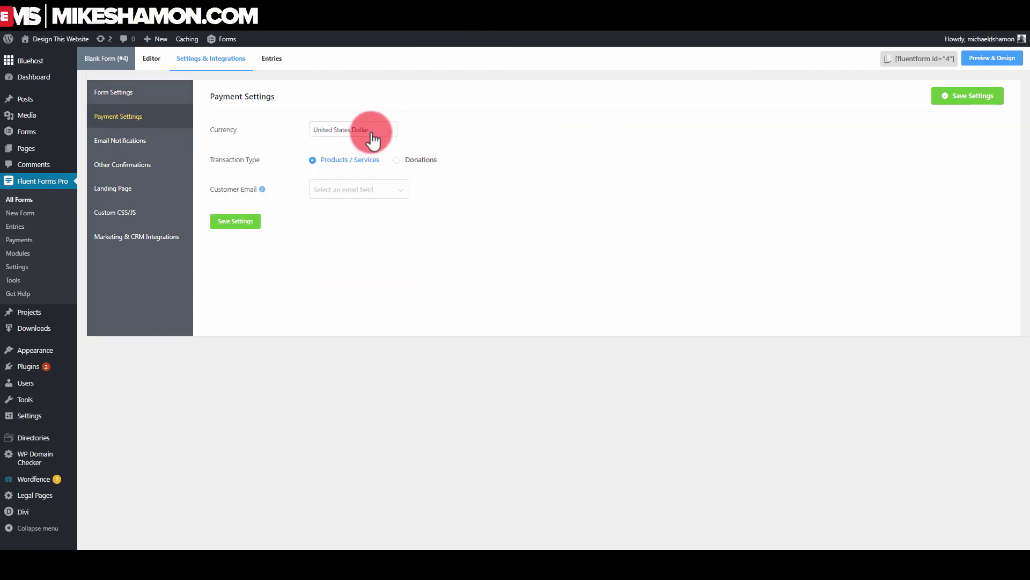
click(370, 189)
click(344, 207)
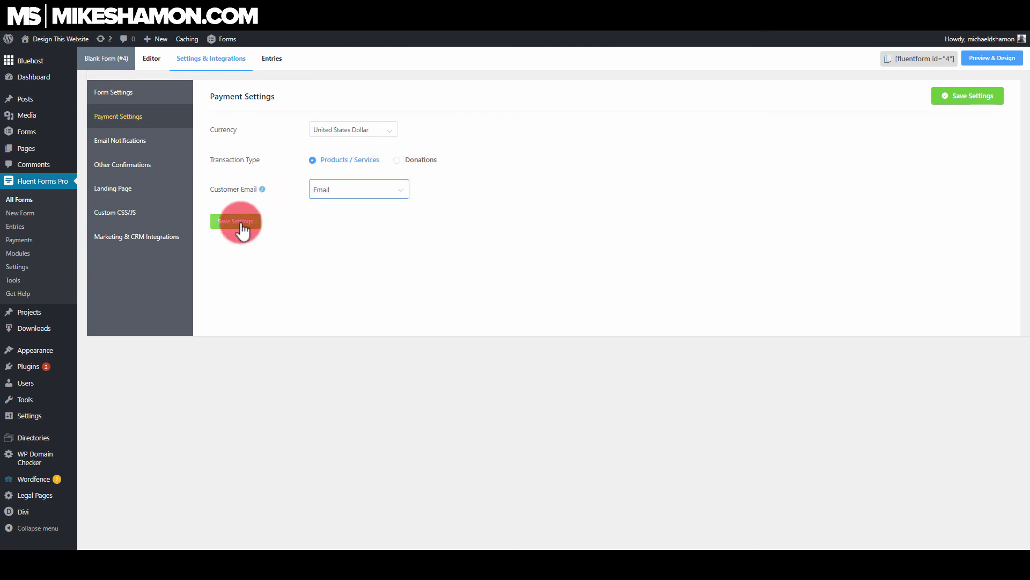
Open the Admin Notification Email among the form's email notifications and examine its name and recipient.
click(152, 143)
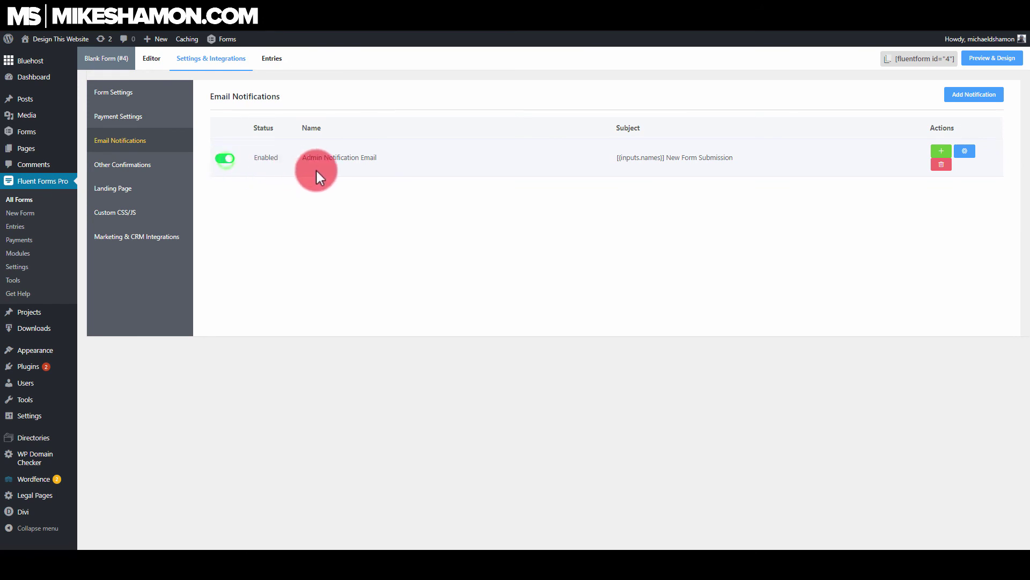
click(942, 152)
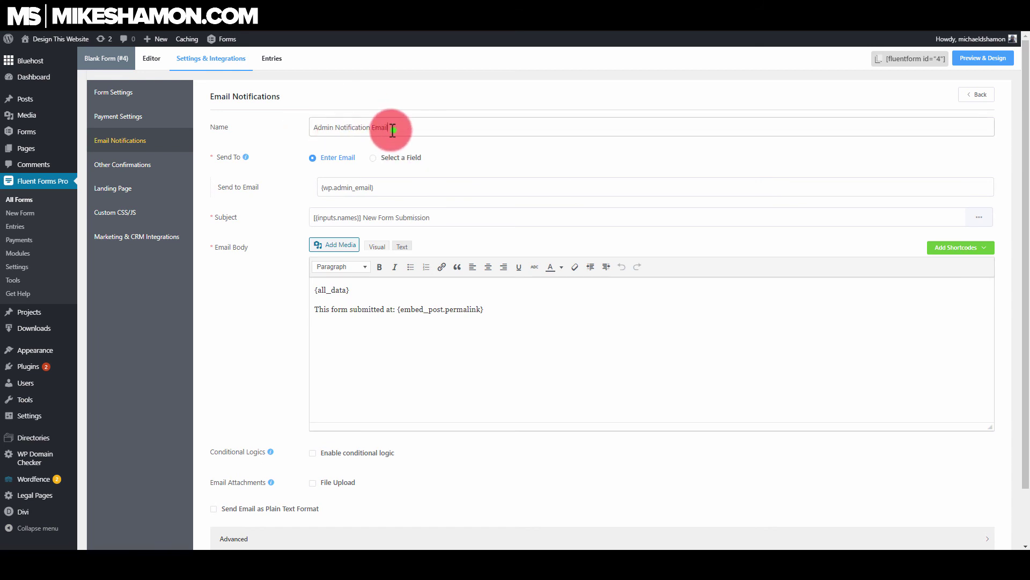
drag(391, 127, 299, 127)
click(401, 186)
key(ctrl+a)
drag(396, 185, 324, 188)
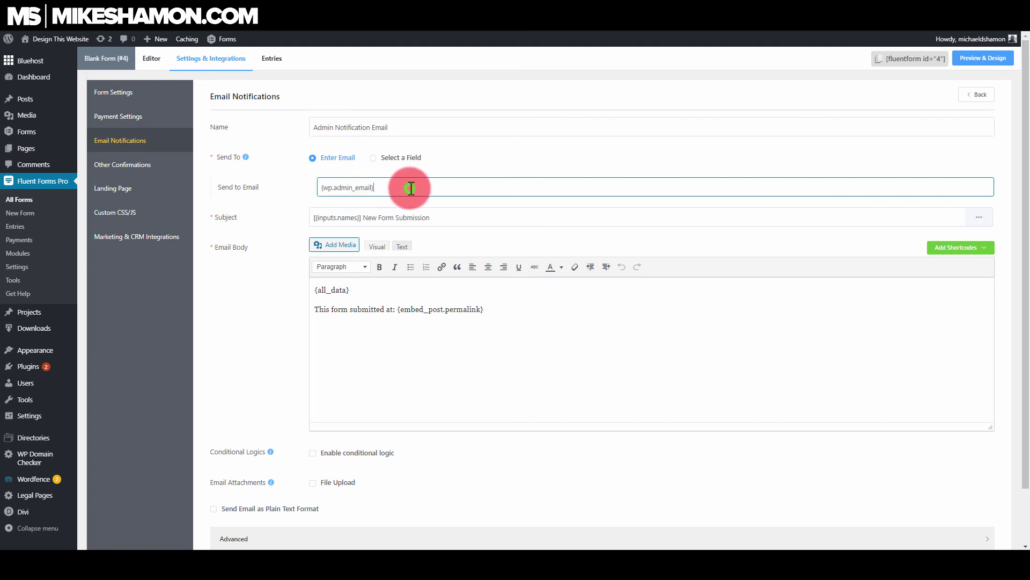
Examine the admin notification's subject and body shortcodes, its attachment and conditional options, and the send-to address.
drag(363, 217, 278, 225)
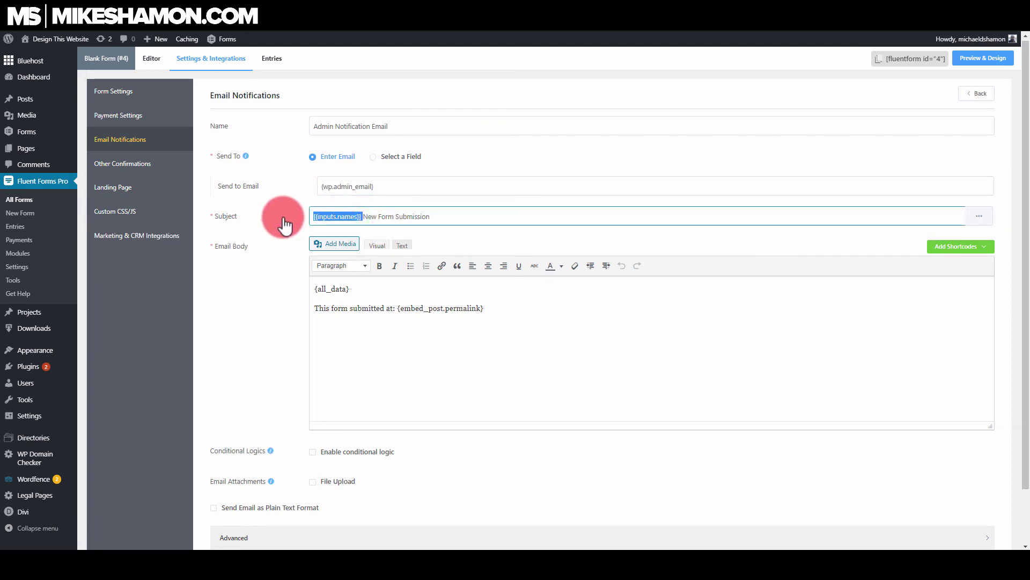
scroll(281, 219, down, 1)
drag(442, 156, 299, 157)
click(443, 155)
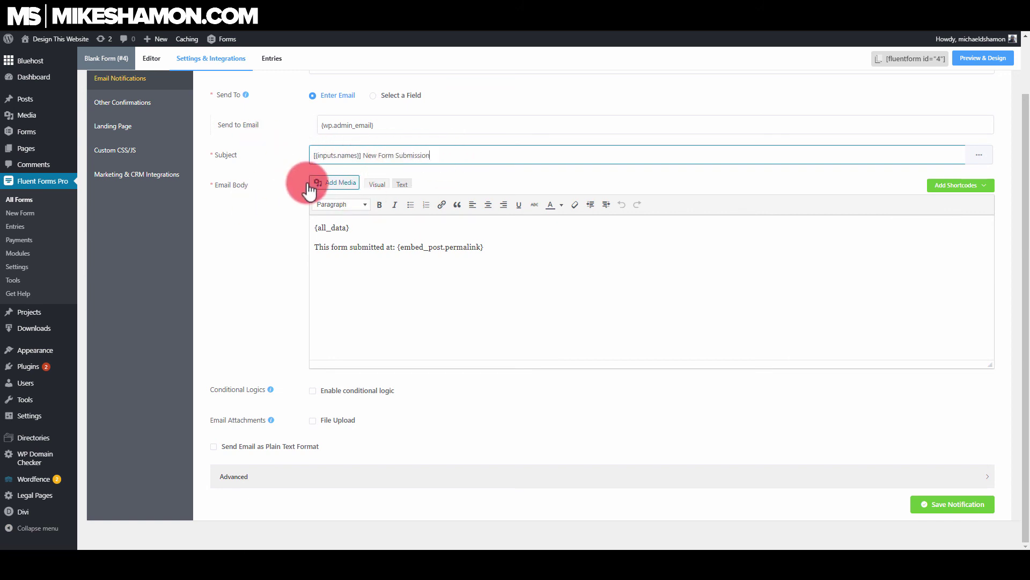
scroll(306, 407, up, 1)
drag(387, 188, 322, 186)
click(440, 190)
triple_click(373, 186)
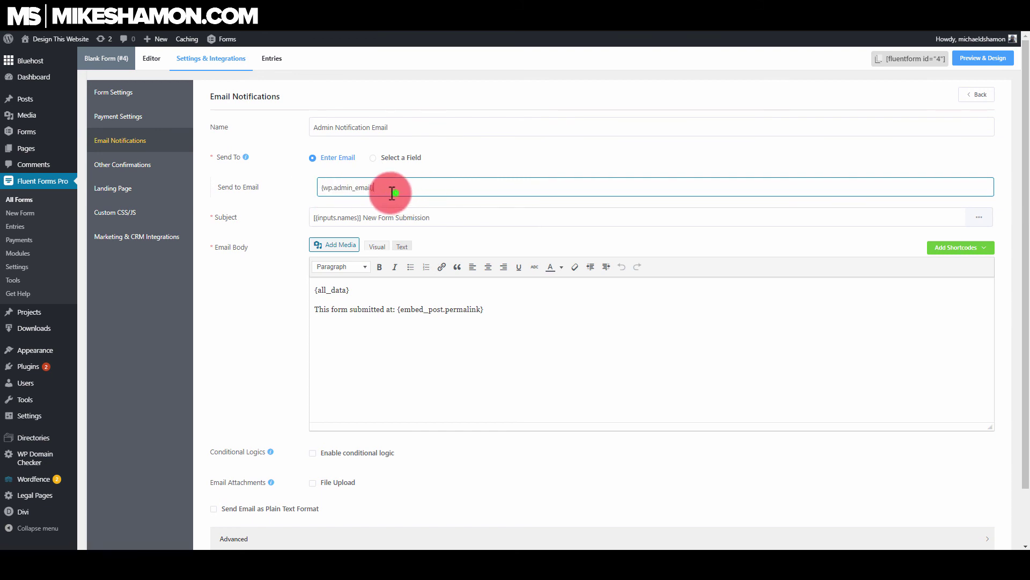
View the additional confirmation settings and enable Form Landing Page Mode for the form.
click(141, 166)
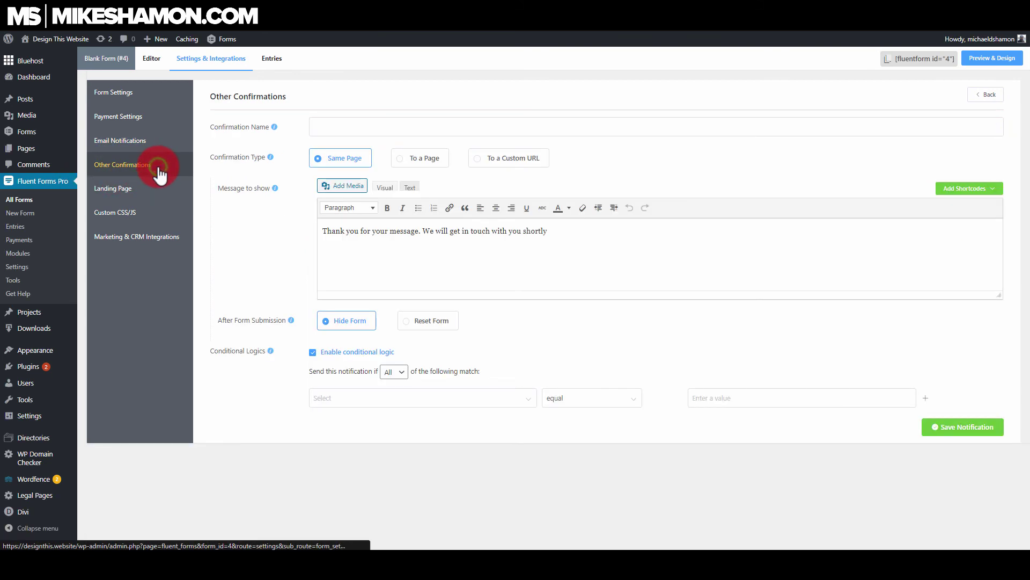
click(143, 194)
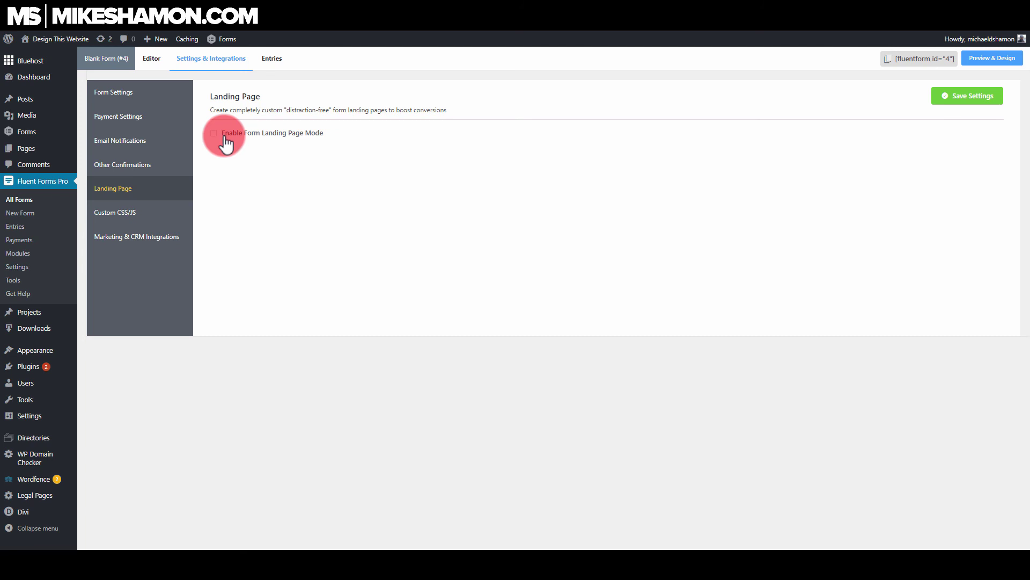
click(224, 134)
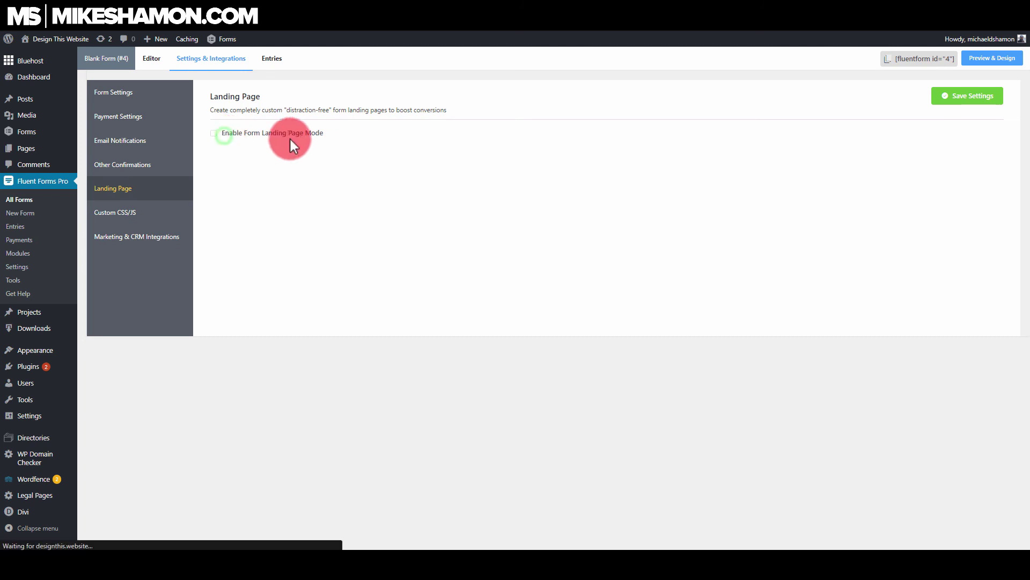
click(350, 160)
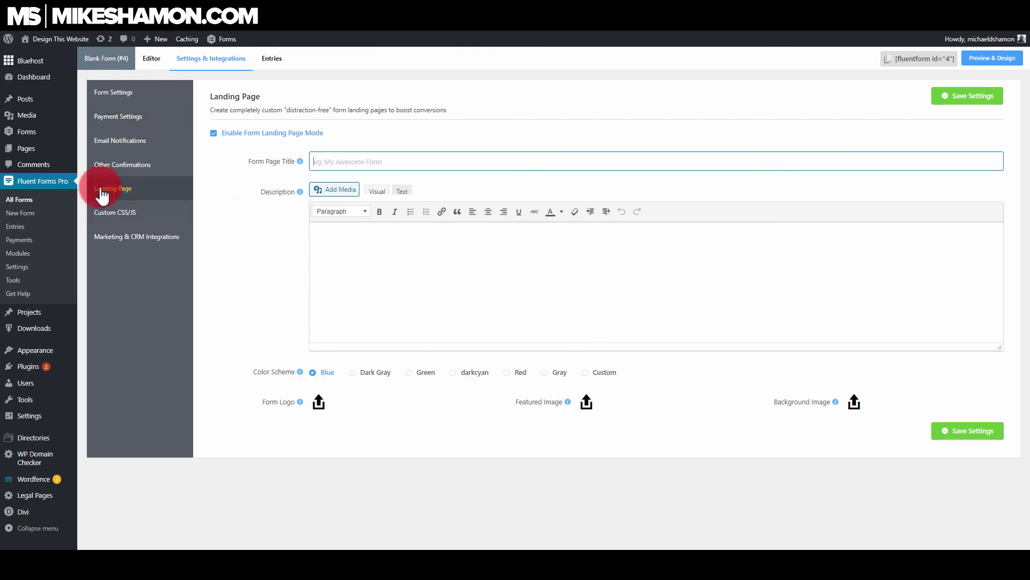
Look over the form's custom CSS and JavaScript, its marketing and CRM integrations, and its entries.
click(136, 213)
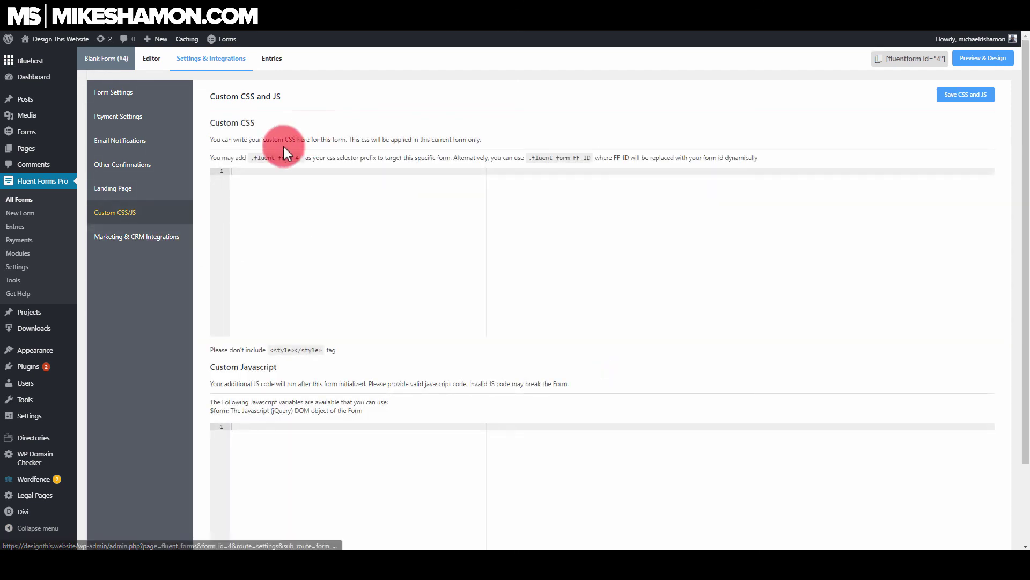
click(272, 194)
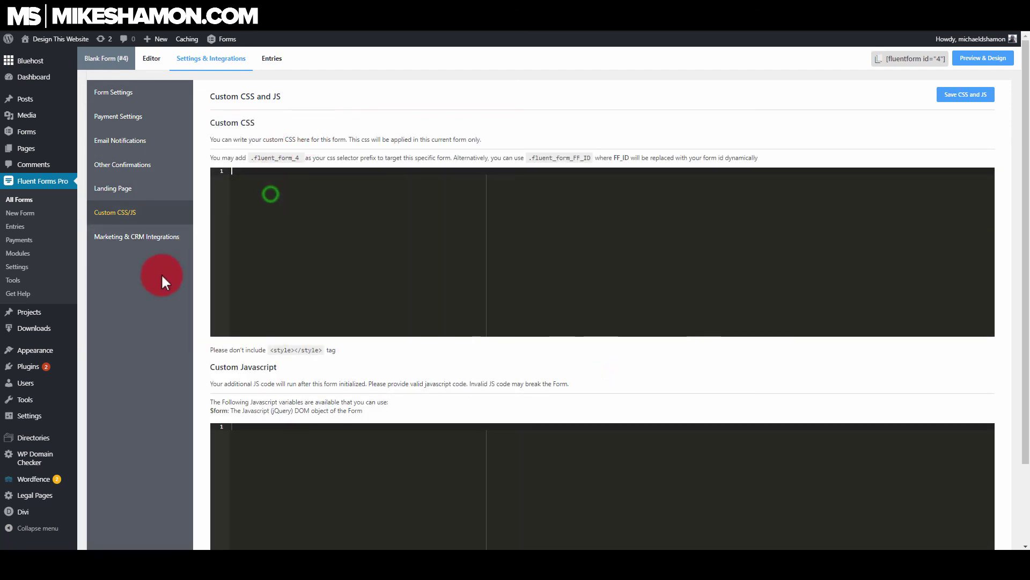
click(149, 248)
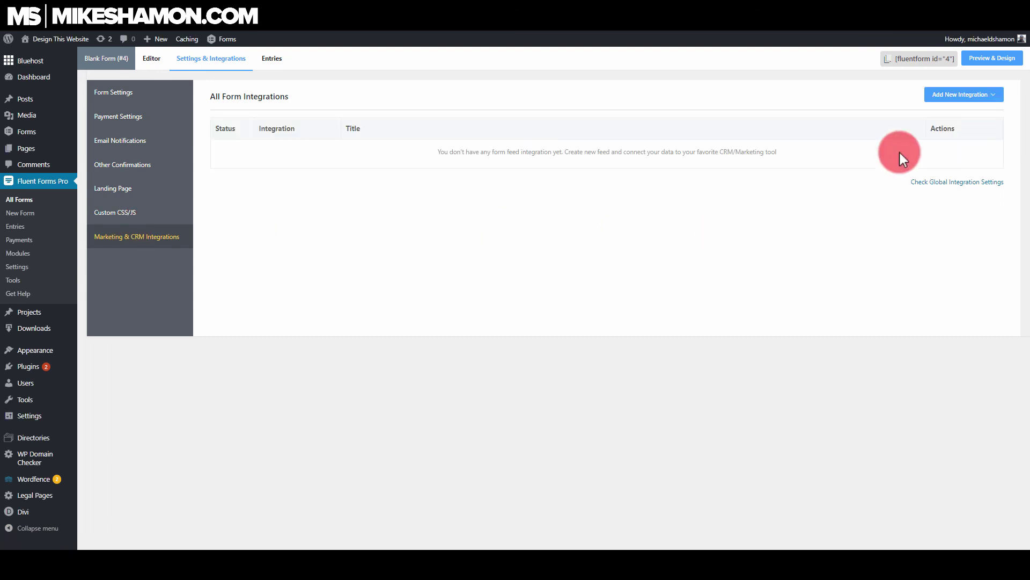
click(998, 98)
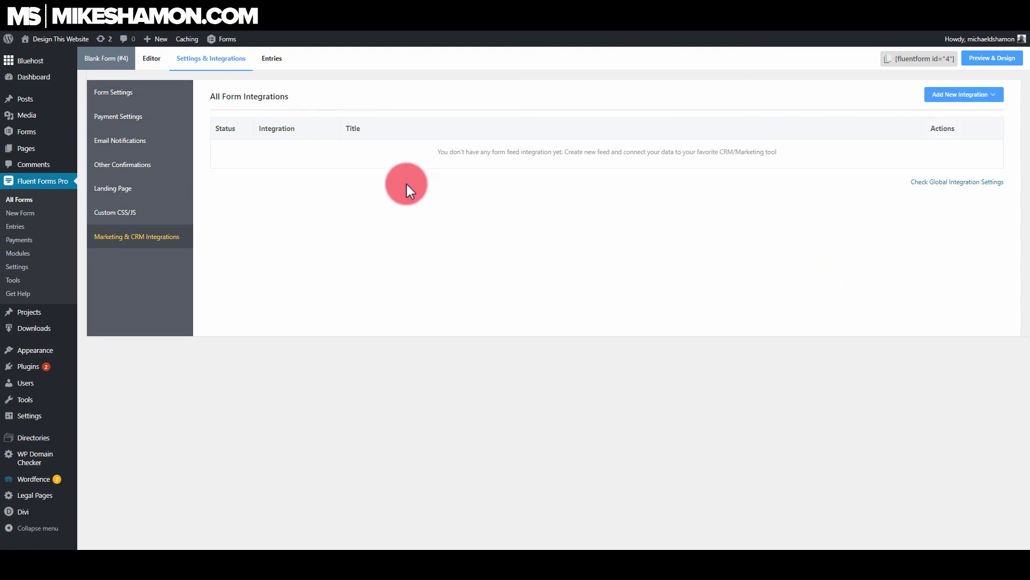
click(275, 60)
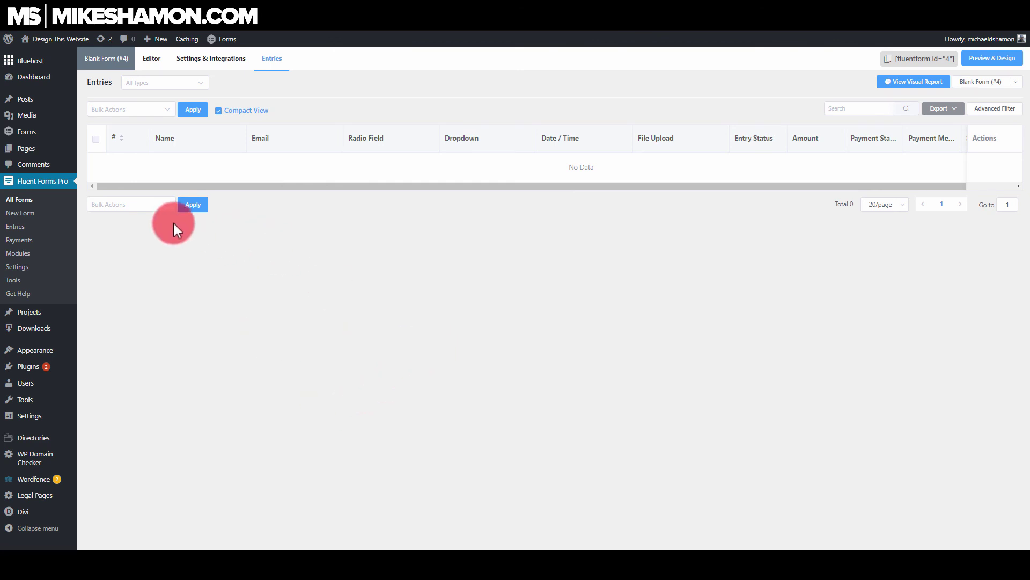
Return to the list of all forms, start adding a form and browse the pre-made product and education templates.
click(24, 205)
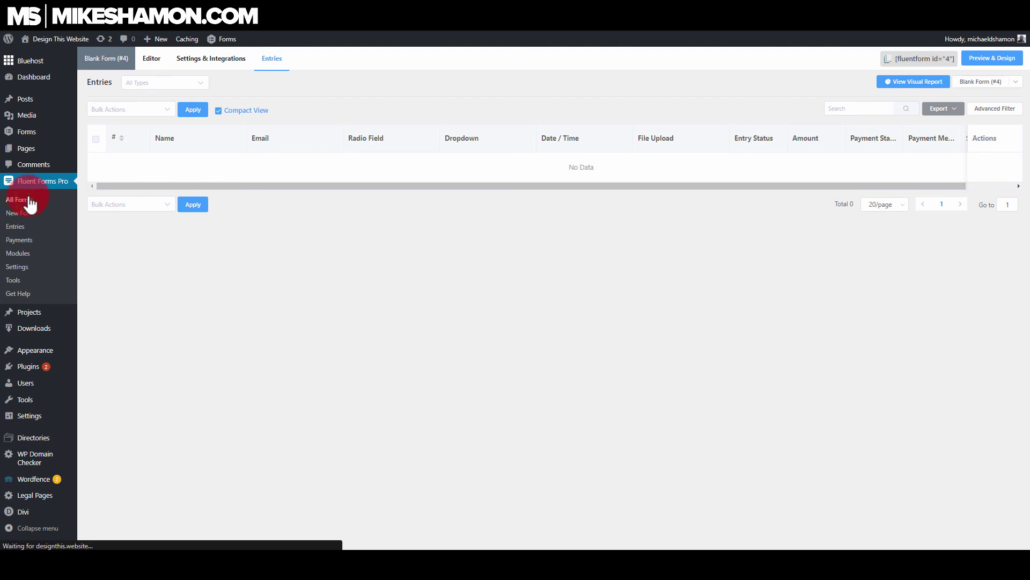
click(183, 84)
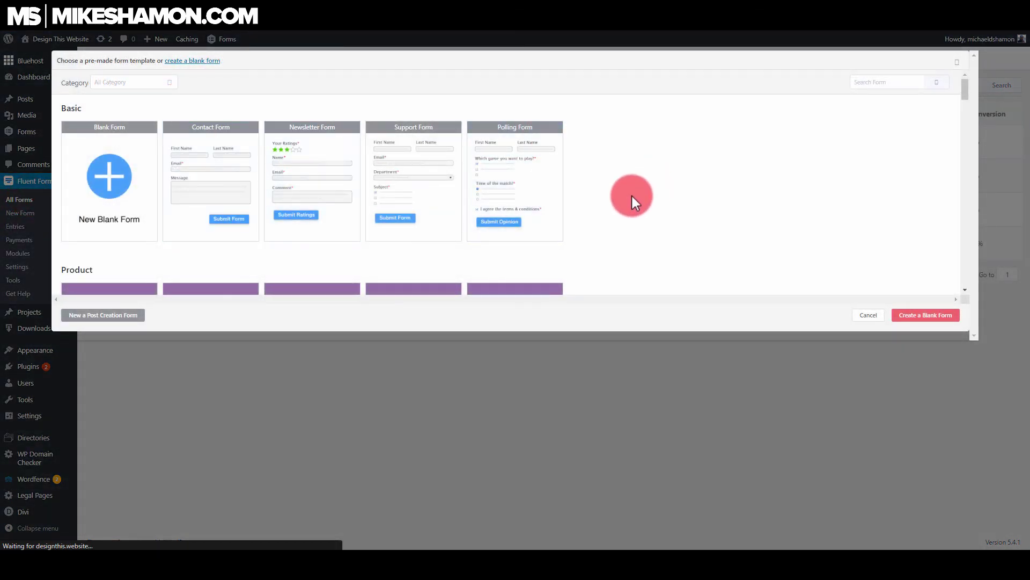
drag(967, 92, 926, 114)
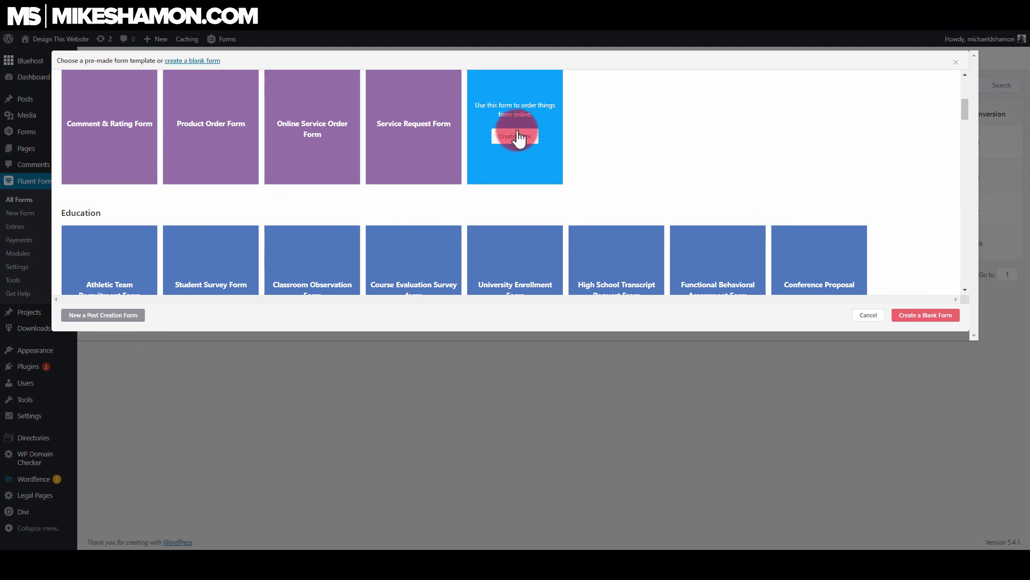
mouse_move(410, 141)
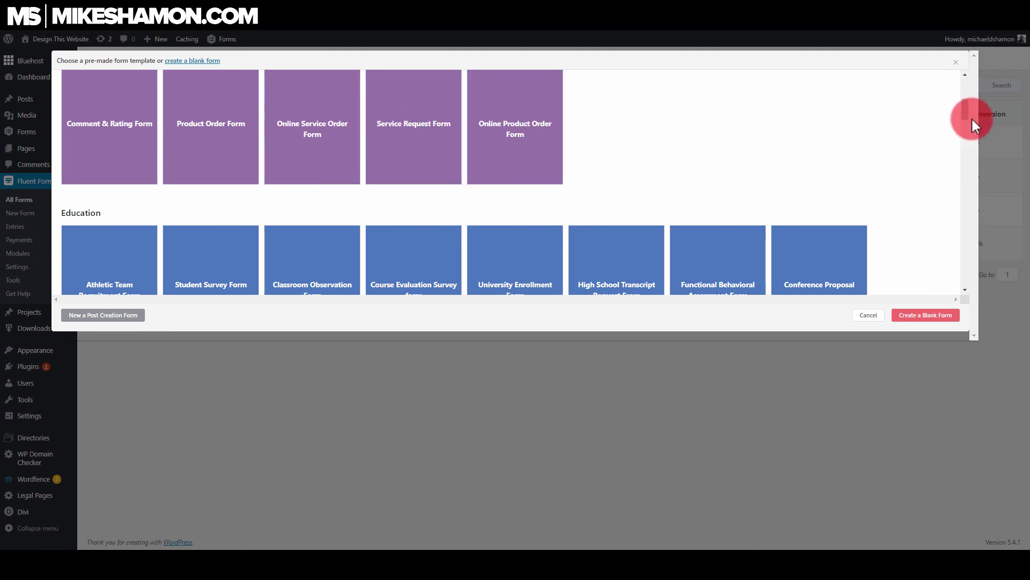
drag(965, 107, 960, 121)
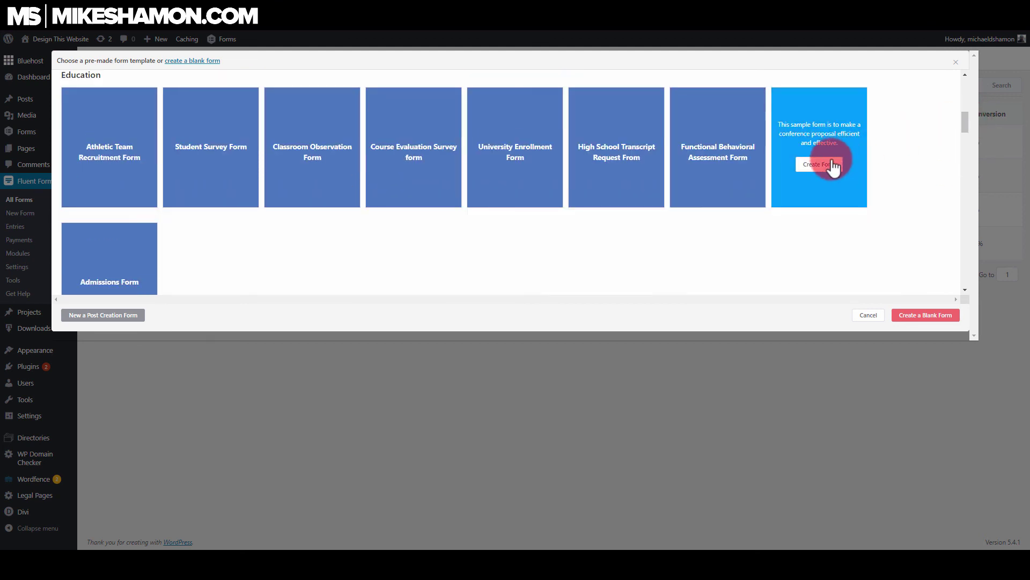
mouse_move(738, 166)
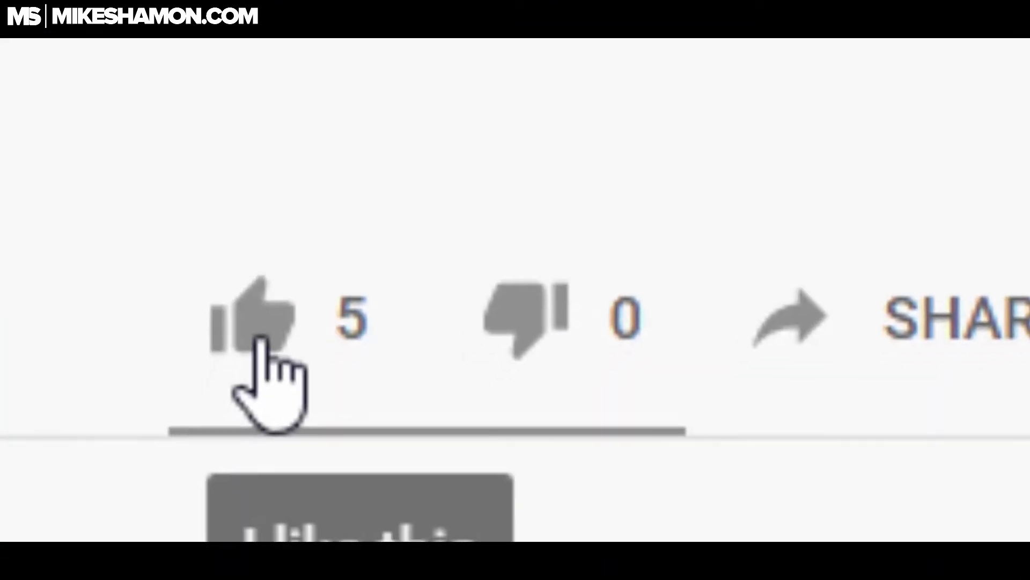
click(316, 231)
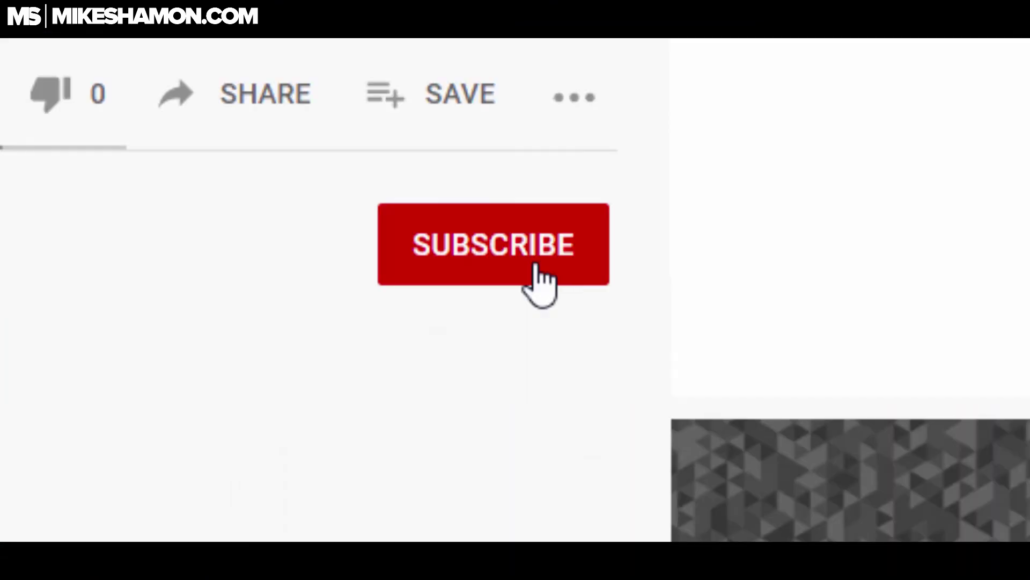
click(539, 274)
click(574, 271)
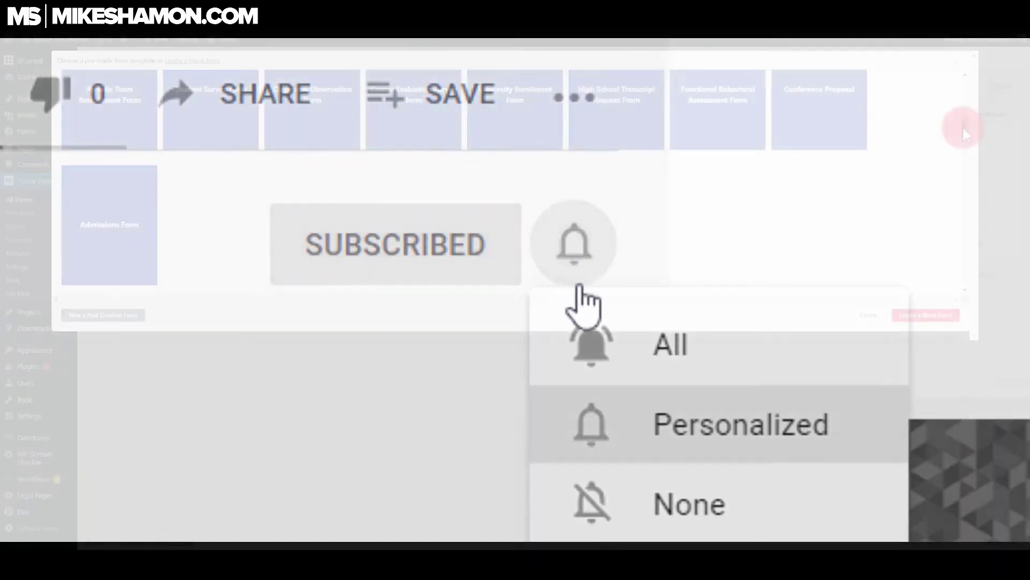
click(642, 327)
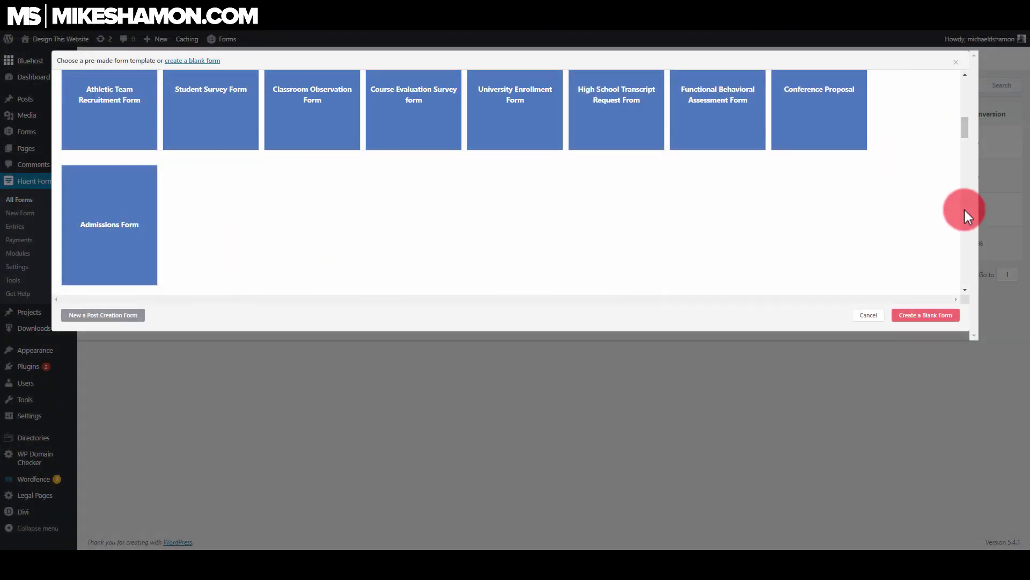